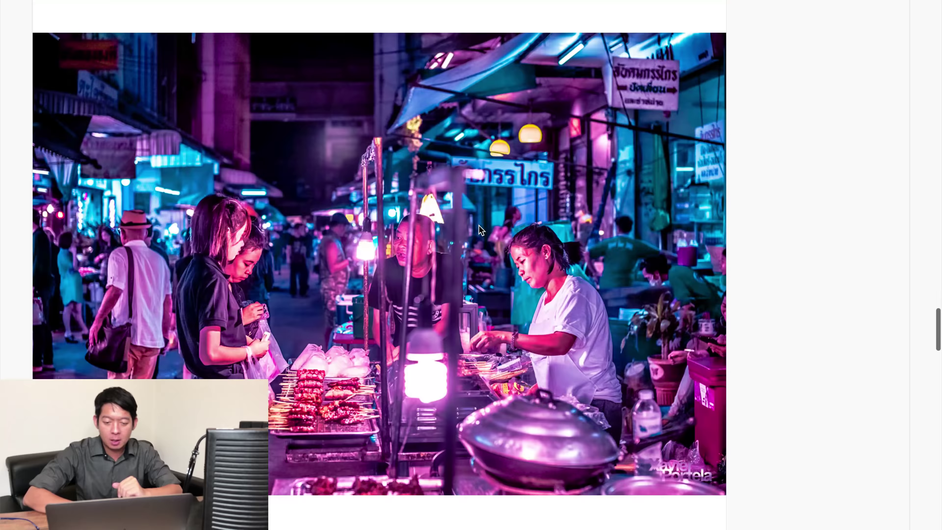
pyautogui.scroll(5, 478, 225)
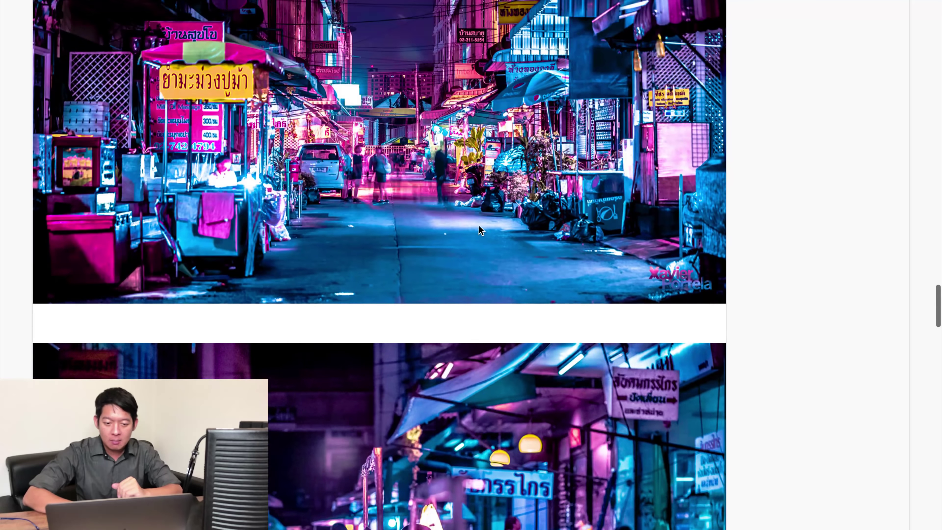
pyautogui.scroll(5, 478, 225)
pyautogui.scroll(5, 478, 224)
pyautogui.scroll(5, 478, 225)
pyautogui.scroll(5, 478, 224)
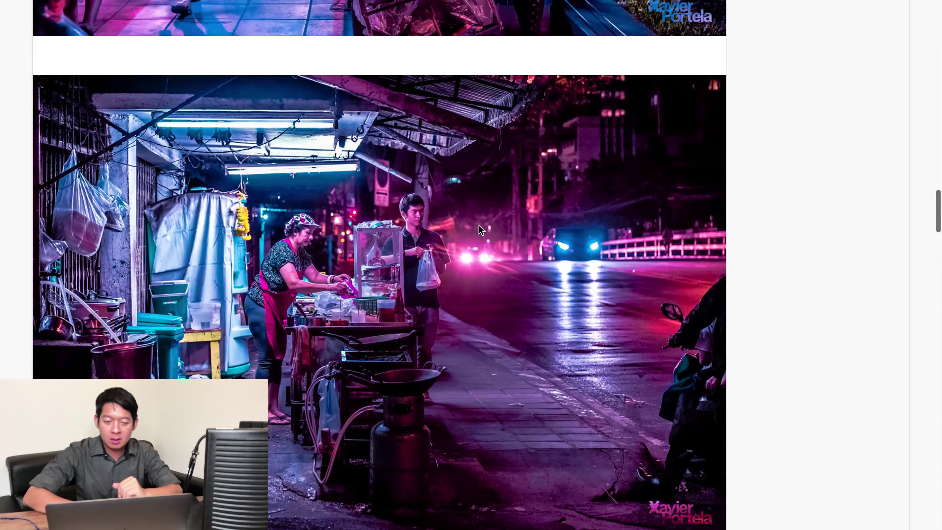
pyautogui.scroll(5, 478, 225)
pyautogui.scroll(5, 478, 225)
pyautogui.scroll(3, 478, 225)
pyautogui.scroll(2, 478, 225)
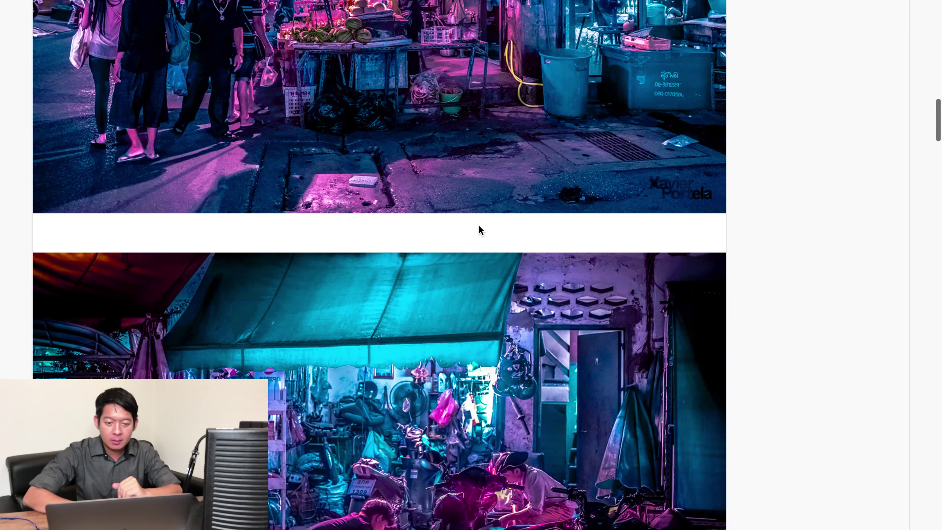
pyautogui.scroll(3, 479, 225)
pyautogui.scroll(3, 479, 229)
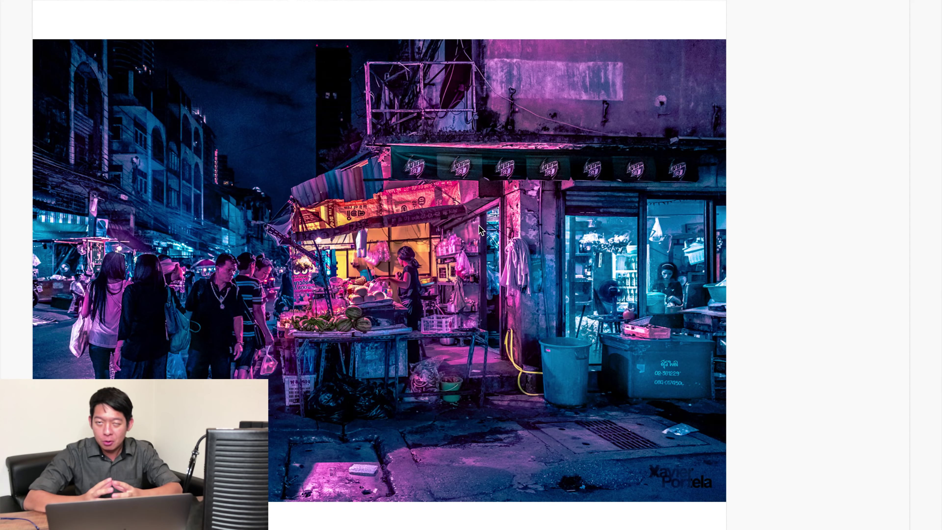
pyautogui.scroll(2, 479, 225)
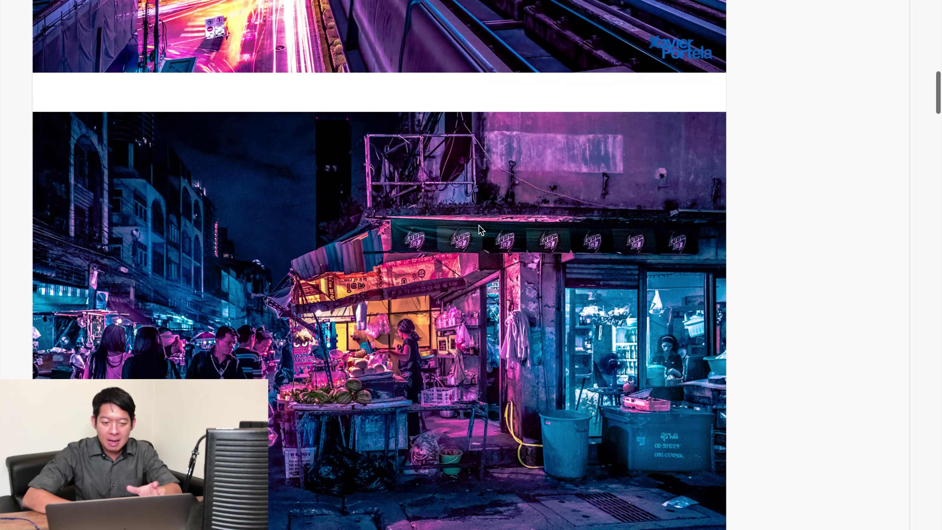
pyautogui.scroll(5, 479, 225)
pyautogui.scroll(6, 479, 225)
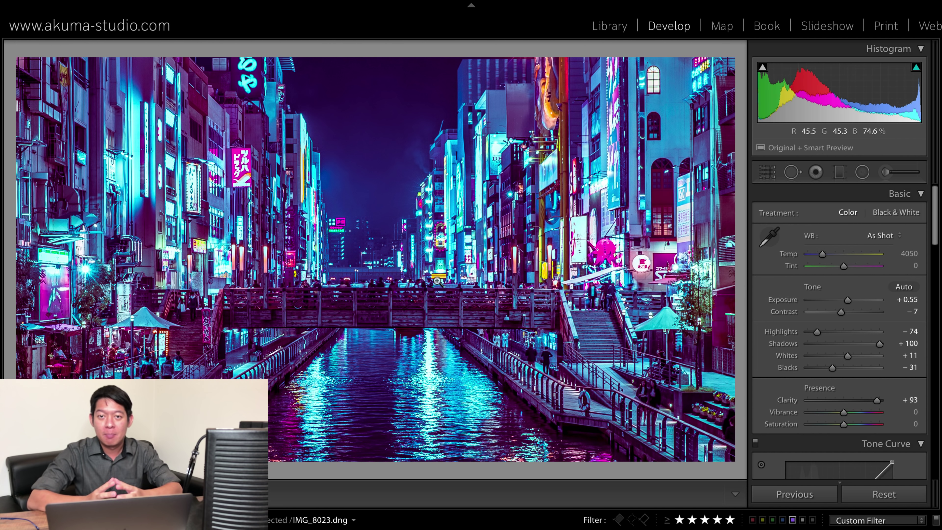
# Move to the unedited virtual copy IMG_8023.dng / Copy 1 in the filmstrip
pyautogui.press('Right')
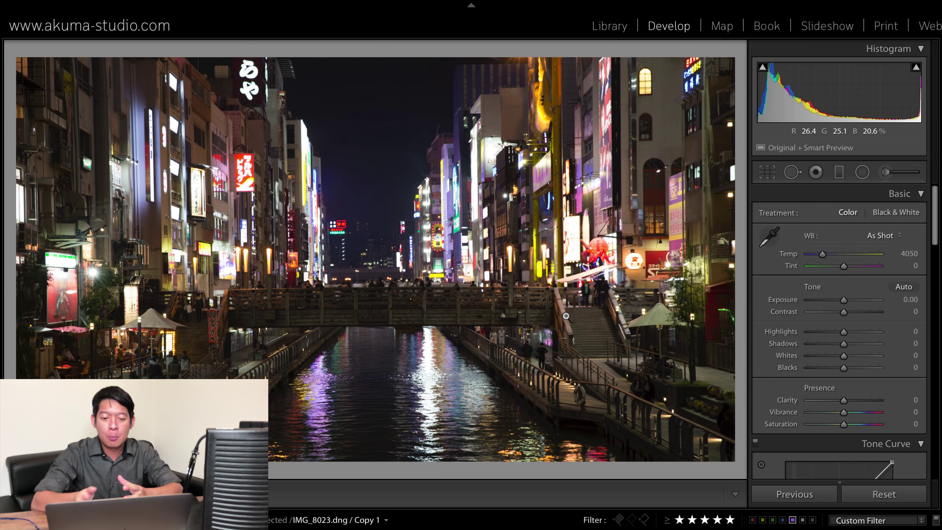
pyautogui.click(566, 316)
pyautogui.moveTo(362, 301); pyautogui.dragTo(380, 255)
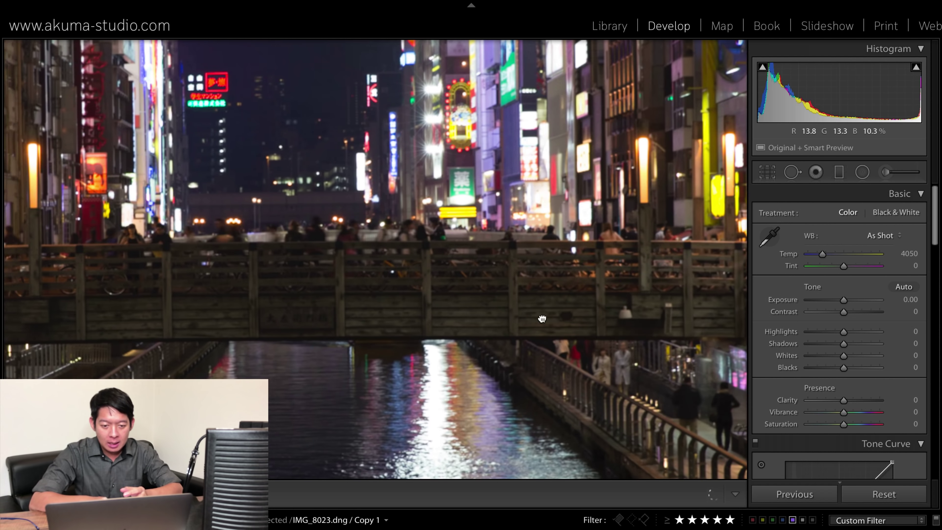
pyautogui.click(380, 256)
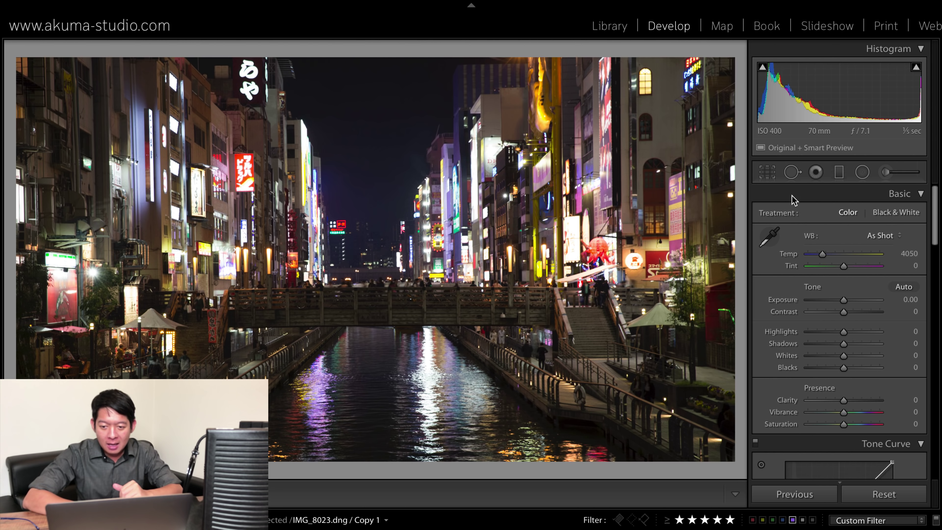
# Straighten Copy 1 by 0.28° along the bridge with the Angle tool, keeping the 16 x 9 crop
pyautogui.click(770, 177)
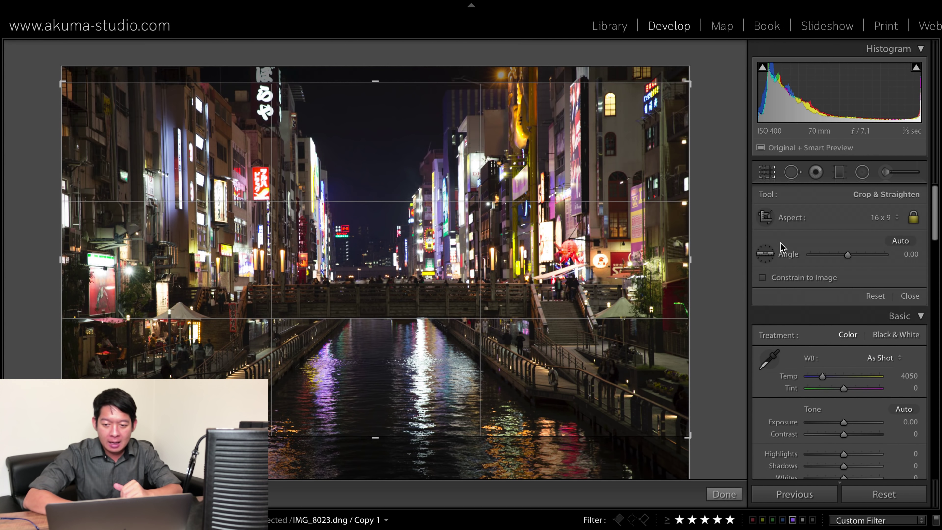
pyautogui.click(766, 255)
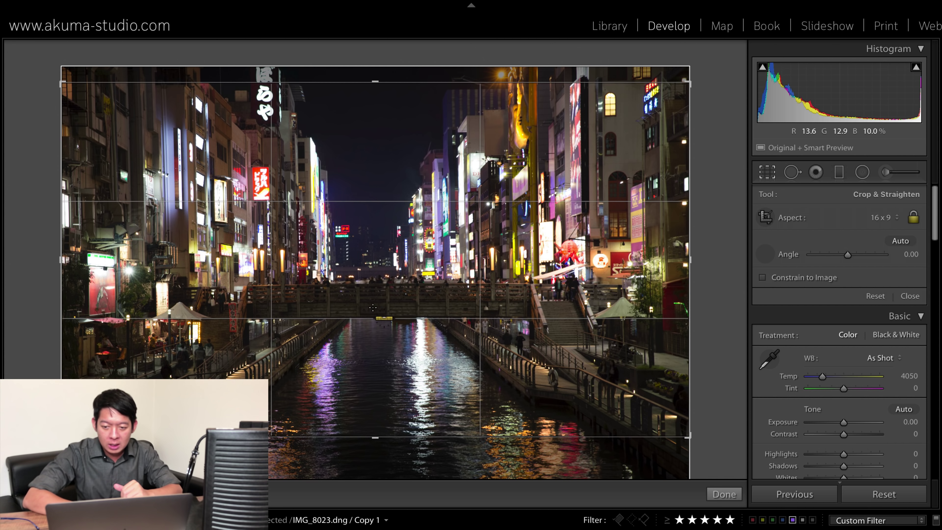
pyautogui.moveTo(298, 287); pyautogui.dragTo(318, 288)
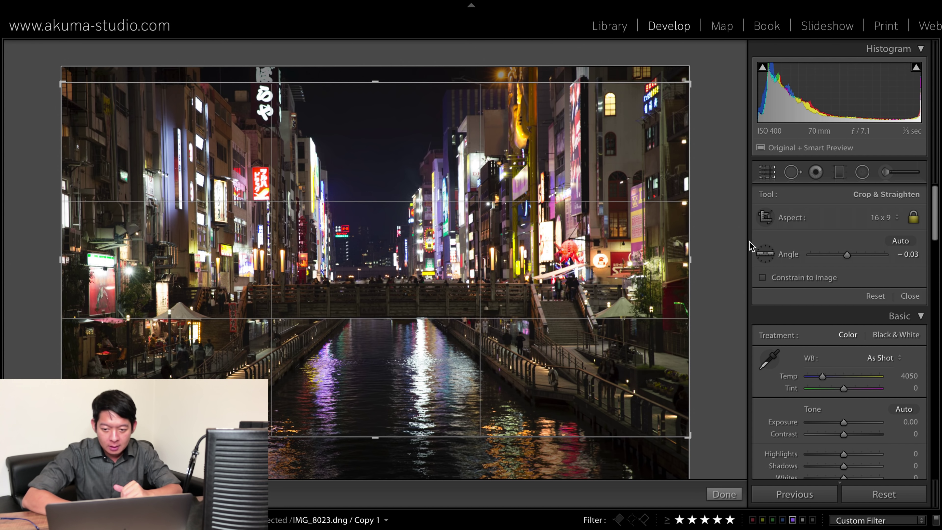
pyautogui.click(765, 254)
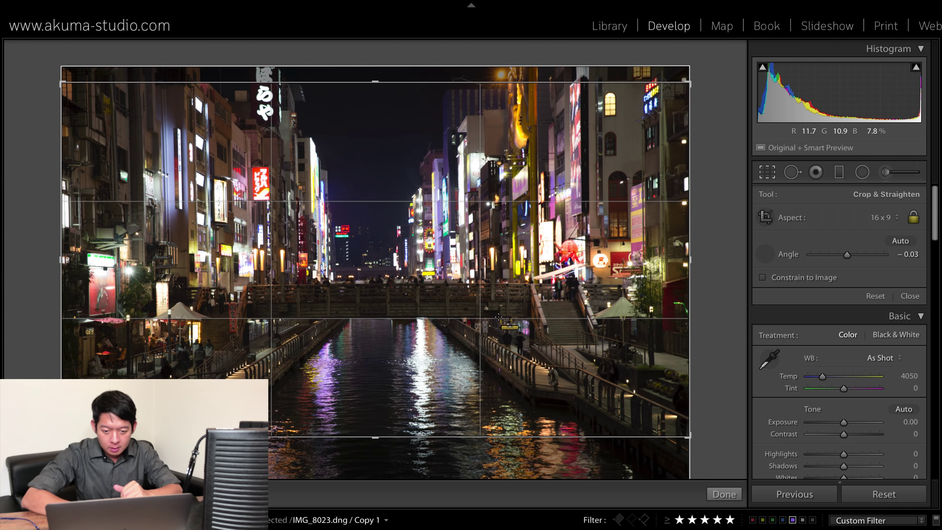
pyautogui.moveTo(497, 316); pyautogui.dragTo(263, 318)
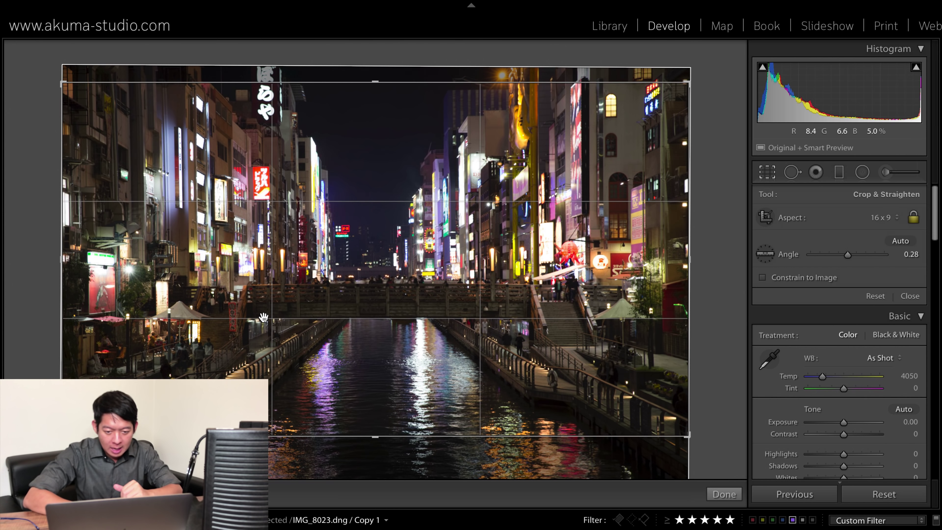
pyautogui.click(723, 493)
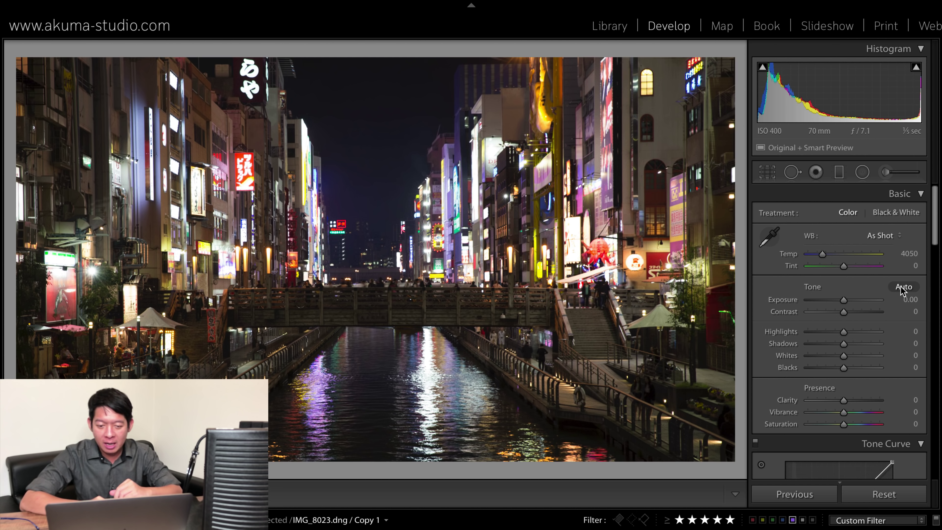
# Apply Auto tone (Exposure +0.55, Whites +11), then set Highlights -70 and Shadows +100
pyautogui.click(902, 287)
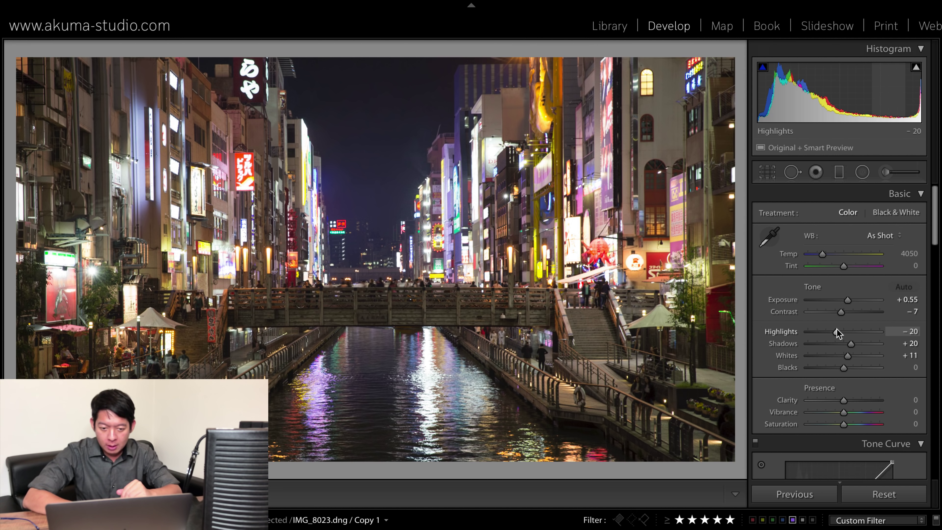
pyautogui.moveTo(837, 333); pyautogui.dragTo(817, 332)
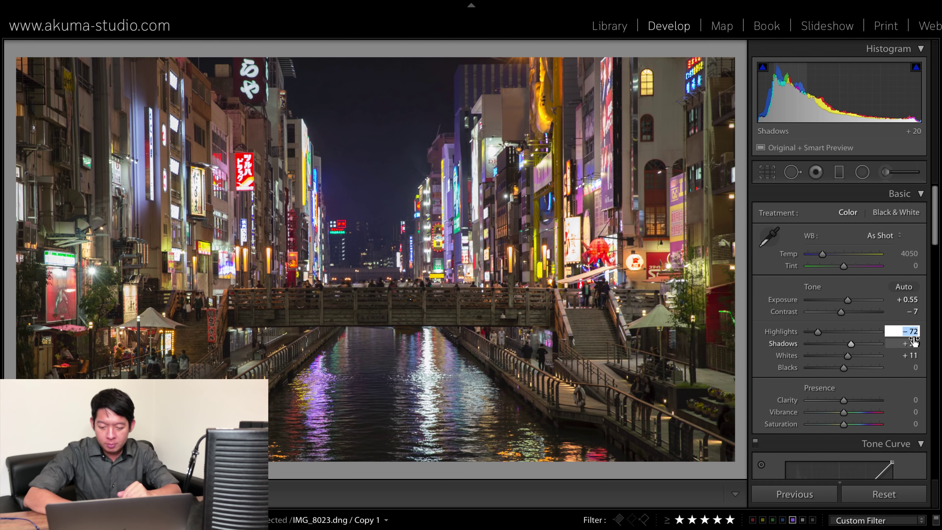
pyautogui.write('-70')
pyautogui.press('Return')
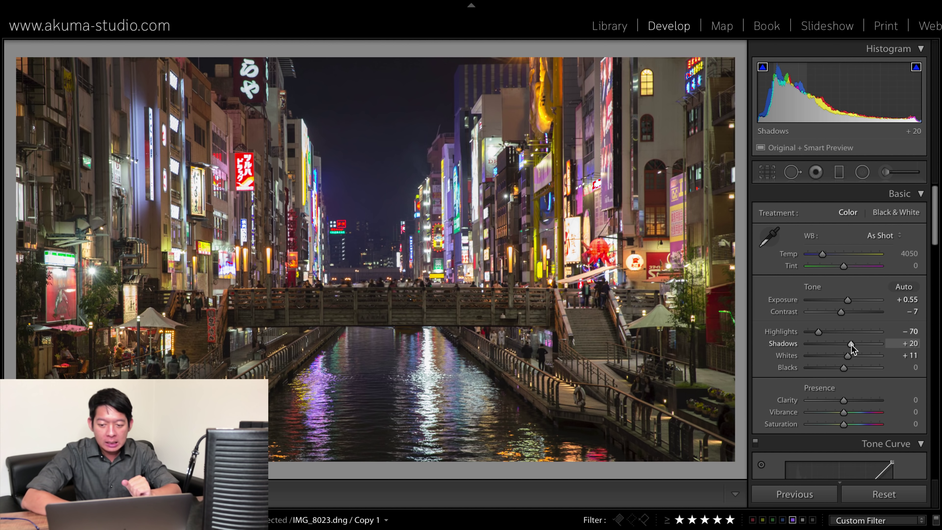
pyautogui.moveTo(851, 345); pyautogui.dragTo(882, 345)
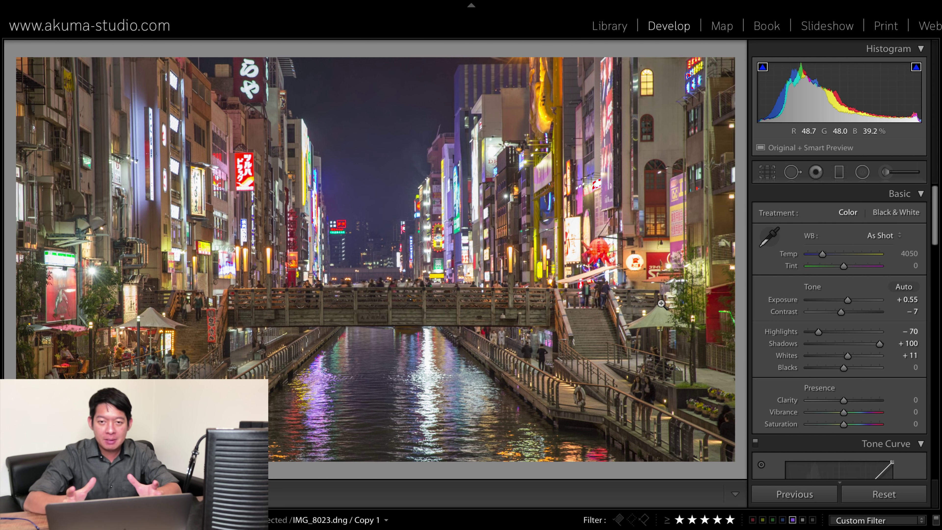
pyautogui.moveTo(660, 303); pyautogui.dragTo(415, 309)
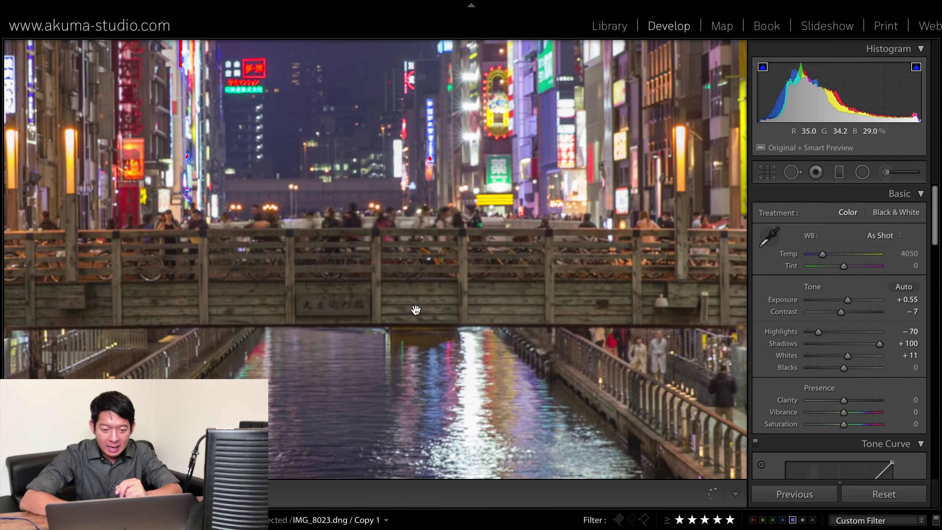
pyautogui.click(416, 309)
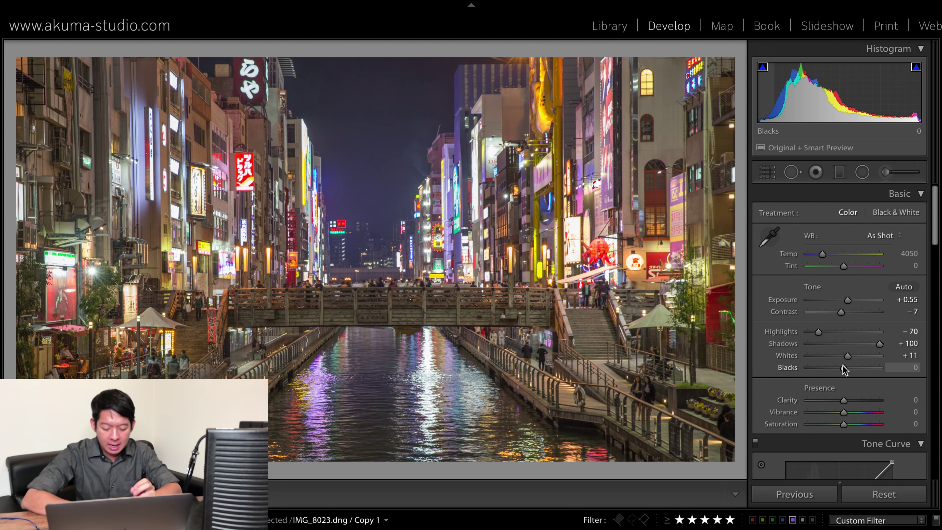
# Set Blacks to -30 and Clarity to +92, hiding the shadow clipping warning
pyautogui.moveTo(844, 368); pyautogui.dragTo(833, 371)
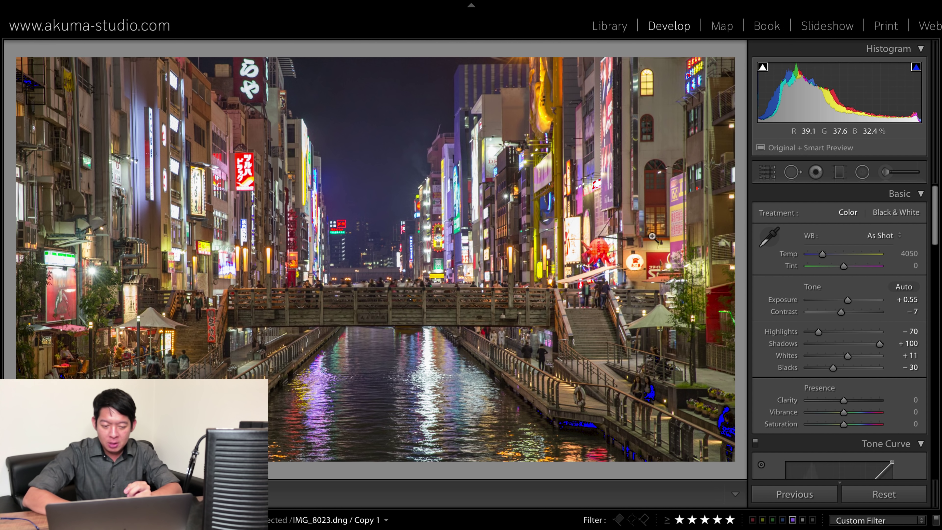
pyautogui.click(761, 69)
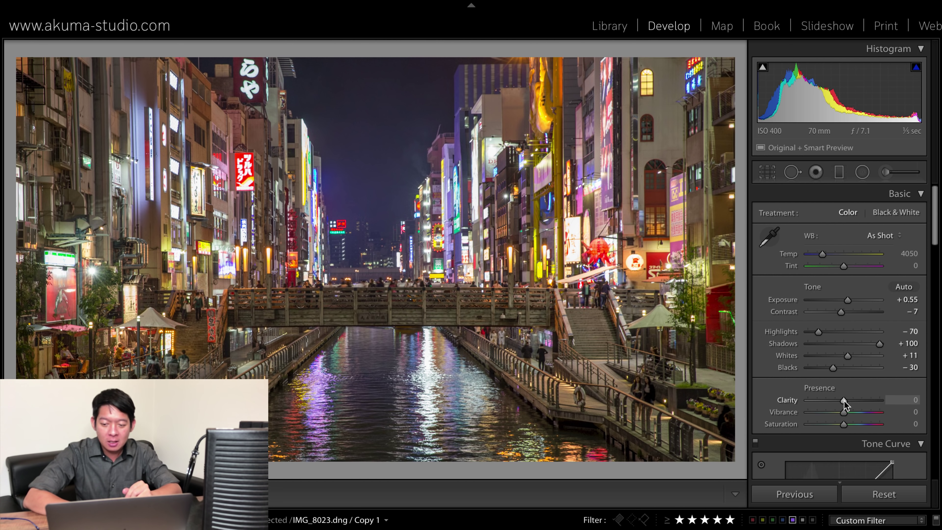
pyautogui.moveTo(844, 400); pyautogui.dragTo(876, 402)
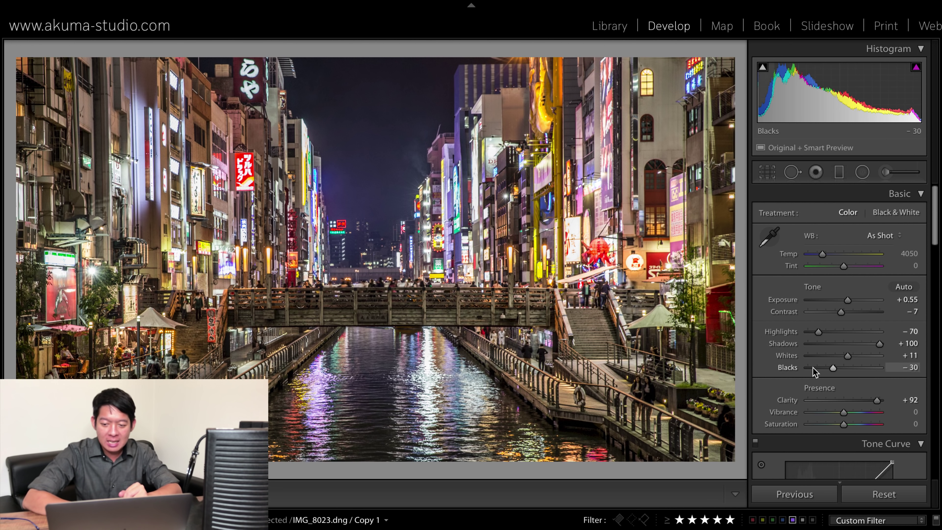
pyautogui.click(921, 194)
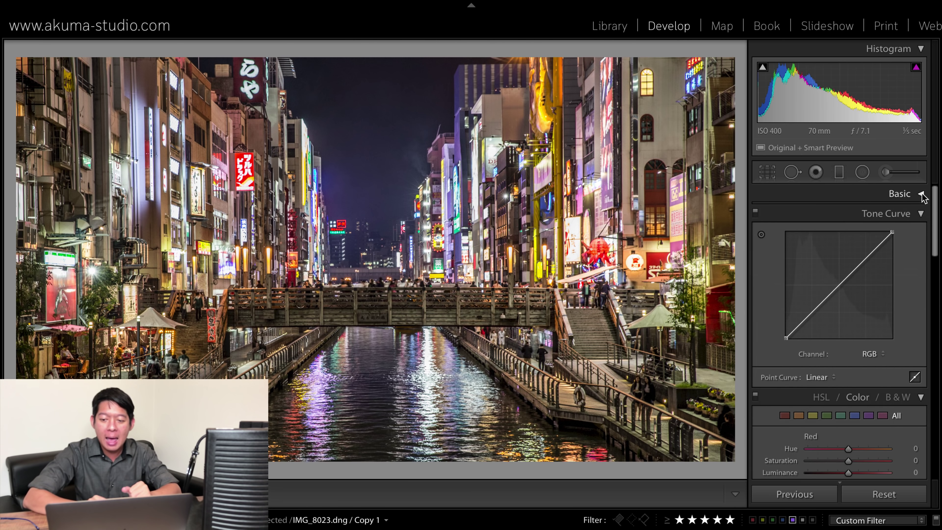
# Tint the Split Toning shadows purple at Hue 271, Saturation 100
pyautogui.click(921, 214)
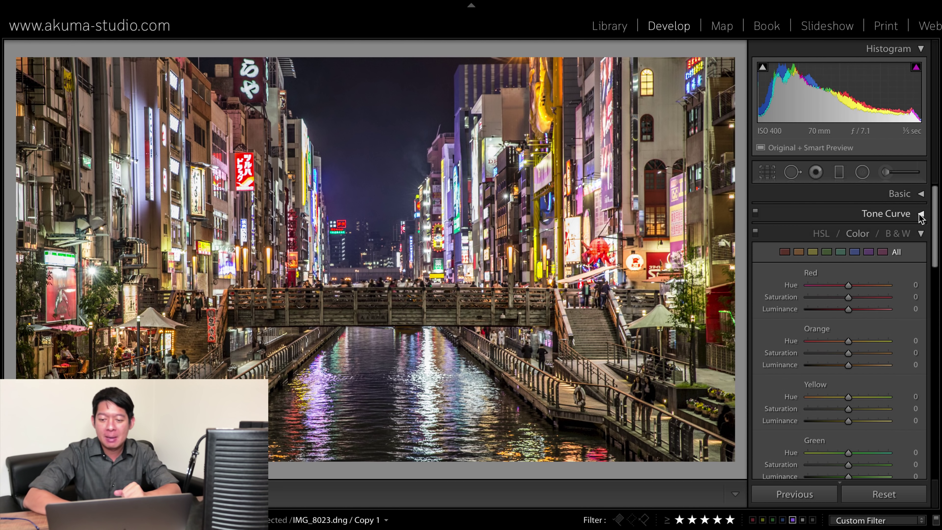
pyautogui.scroll(-1, 899, 284)
pyautogui.scroll(-4, 900, 283)
pyautogui.scroll(-2, 900, 283)
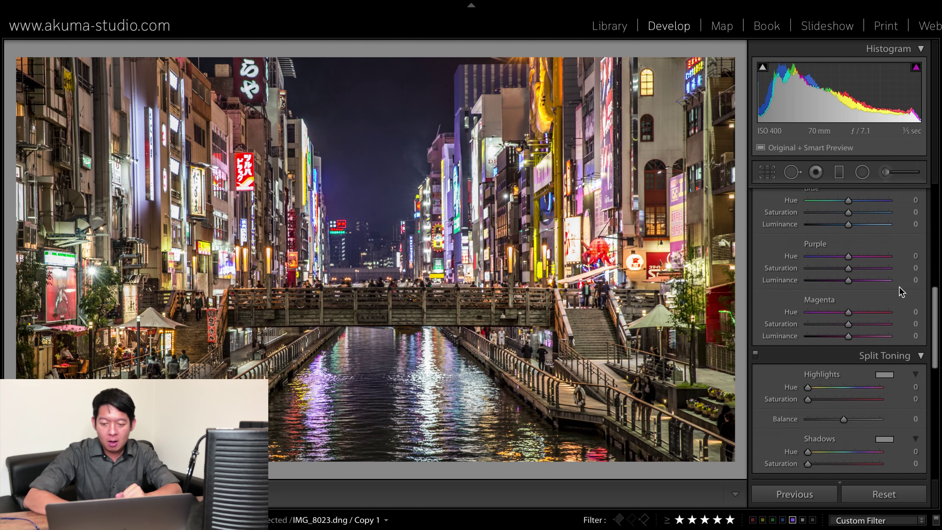
pyautogui.scroll(-1, 900, 283)
pyautogui.scroll(-1, 900, 283)
pyautogui.scroll(-1, 900, 283)
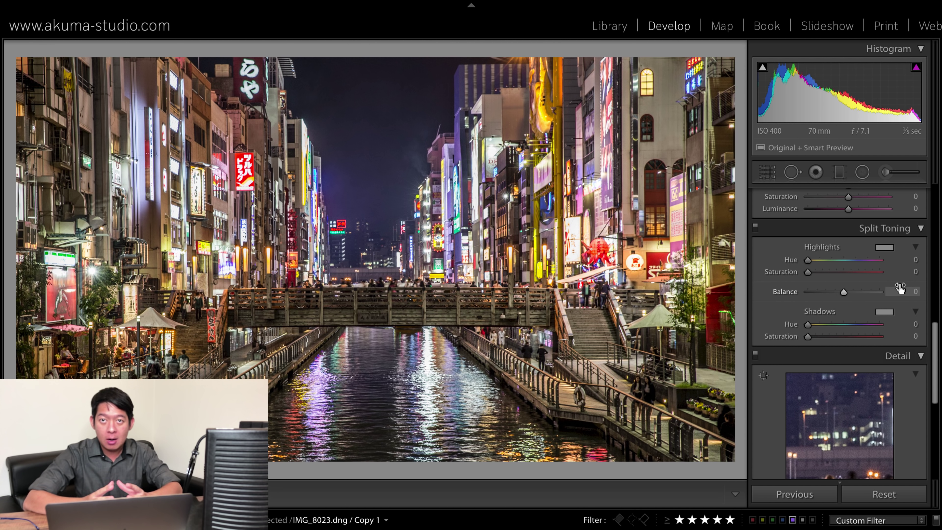
pyautogui.click(883, 312)
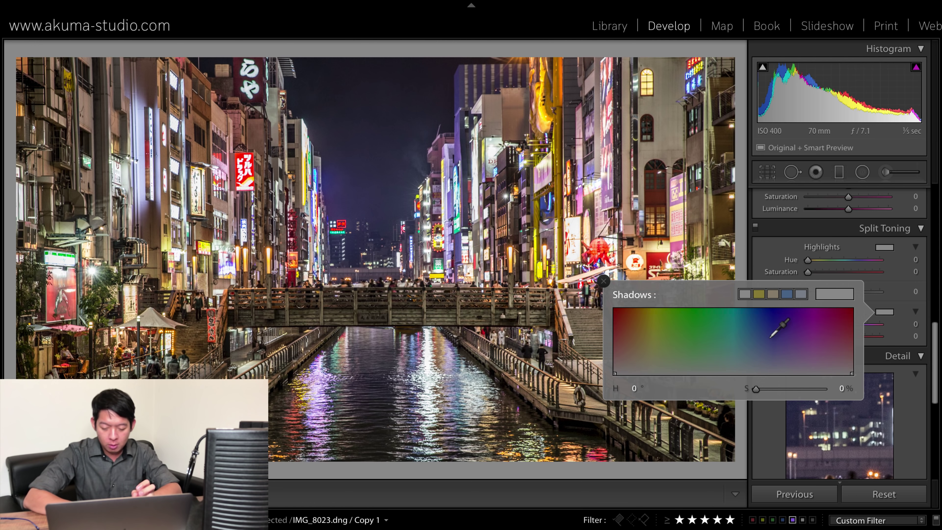
pyautogui.click(811, 321)
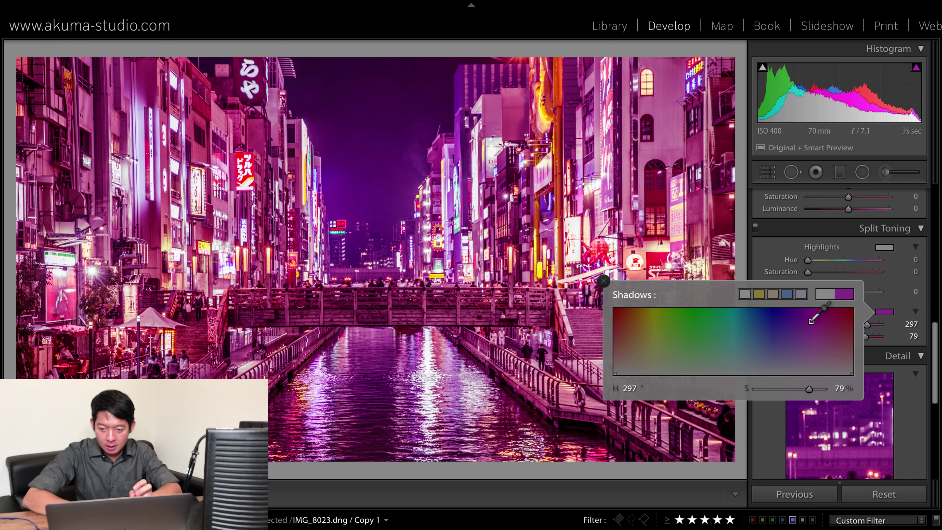
pyautogui.moveTo(811, 321); pyautogui.dragTo(804, 305)
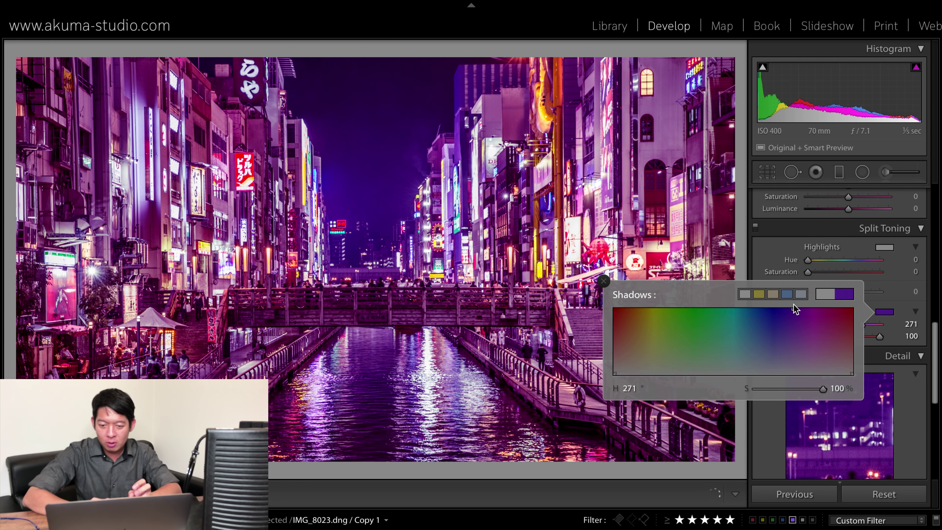
pyautogui.click(603, 281)
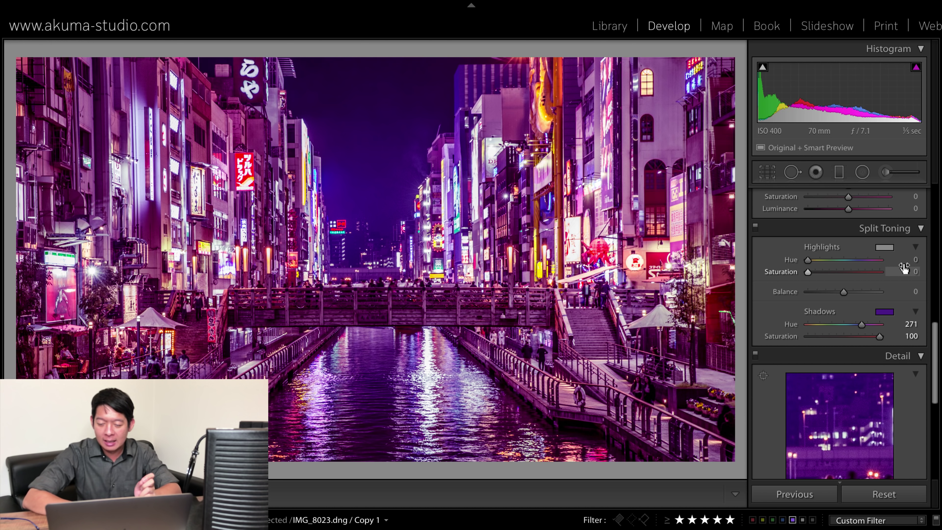
pyautogui.click(886, 248)
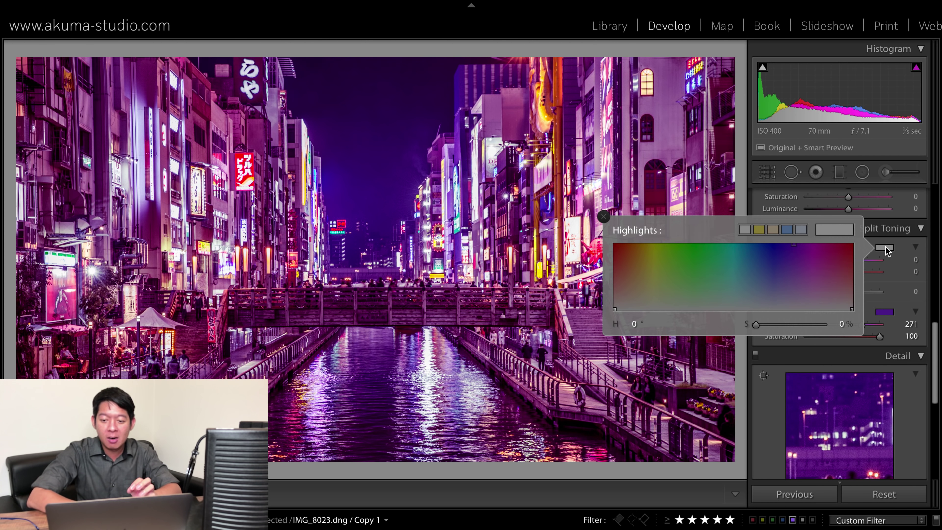
# Tint the Split Toning highlights cyan, with Hue 190 and Saturation 90
pyautogui.click(733, 247)
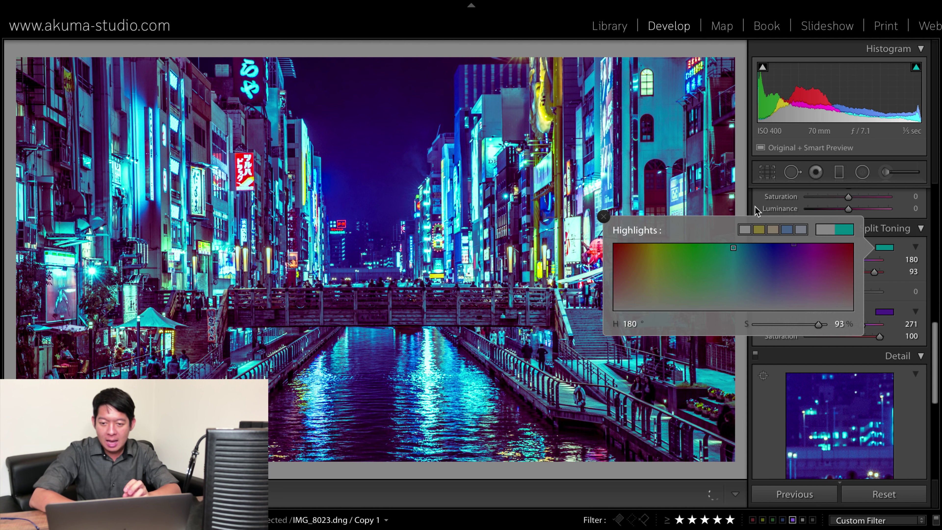
pyautogui.click(899, 282)
pyautogui.write('90')
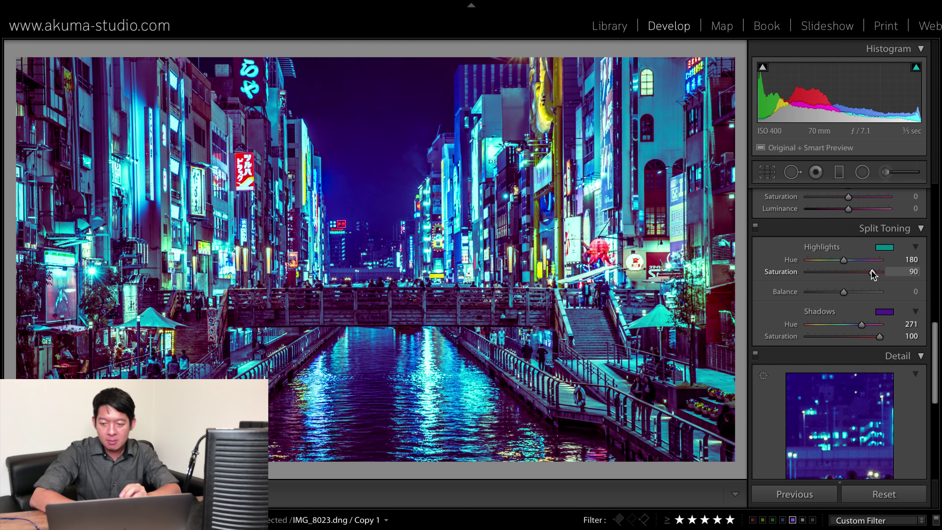
pyautogui.click(909, 257)
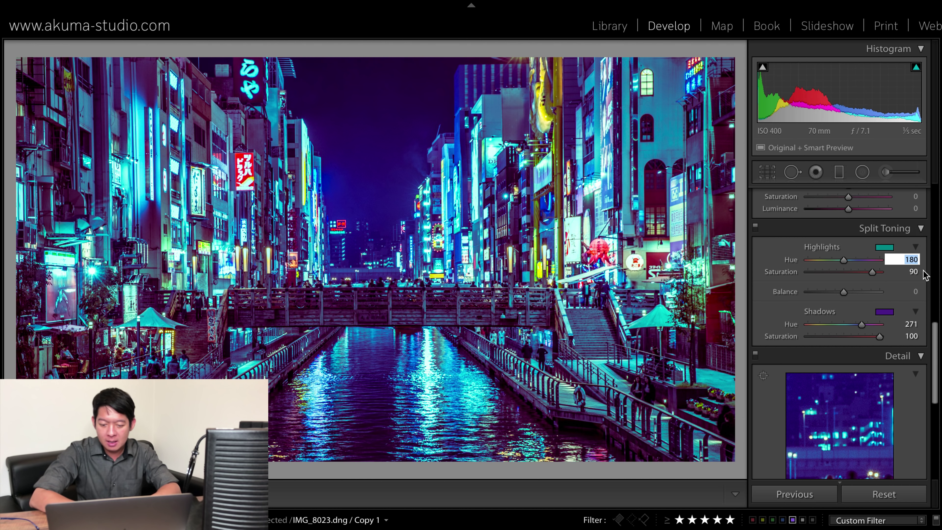
pyautogui.write('190')
pyautogui.press('Return')
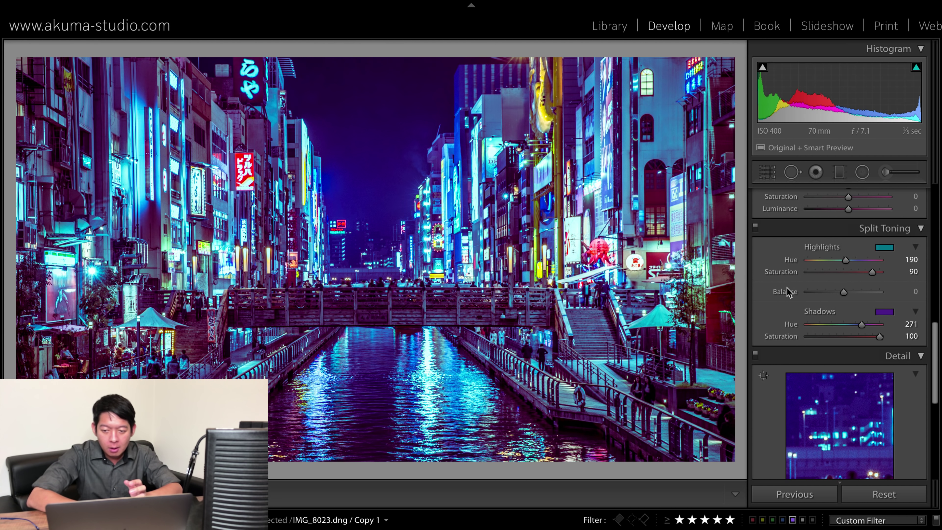
pyautogui.click(920, 228)
# Return to HSL/Color and trial the Red Hue slider, resetting it to 0
pyautogui.scroll(10, 918, 241)
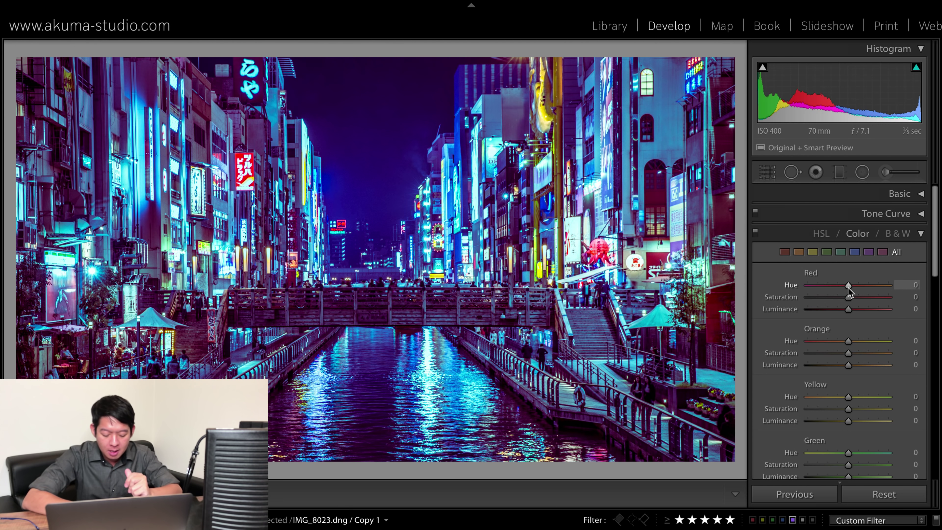
pyautogui.moveTo(849, 291); pyautogui.dragTo(841, 295)
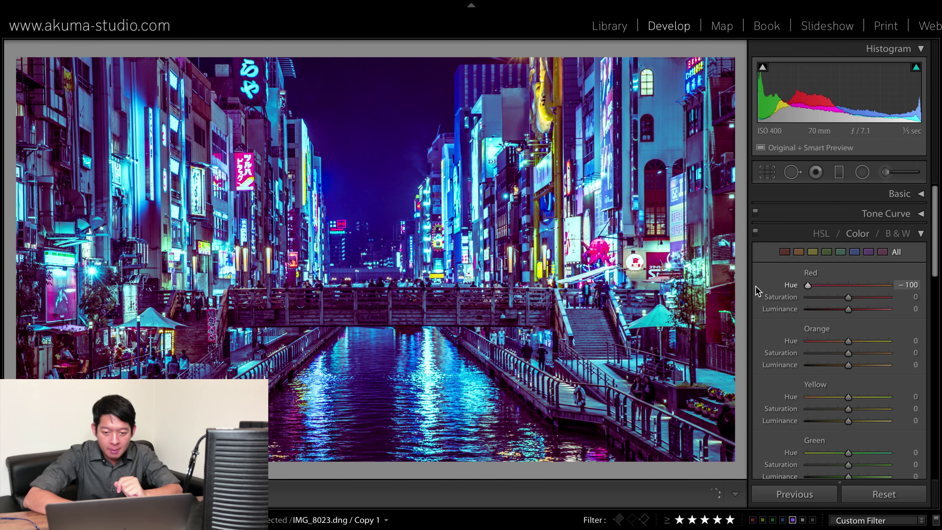
pyautogui.moveTo(841, 295); pyautogui.dragTo(847, 294)
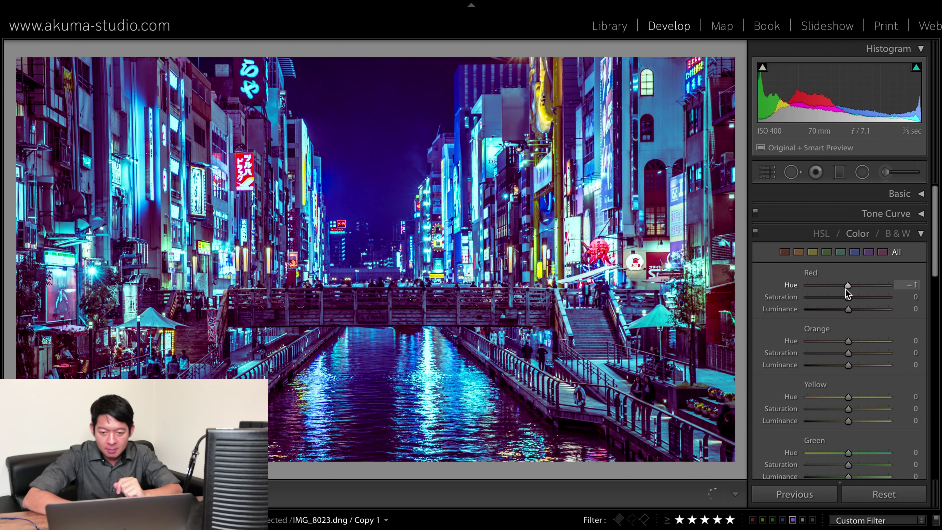
pyautogui.doubleClick(847, 294)
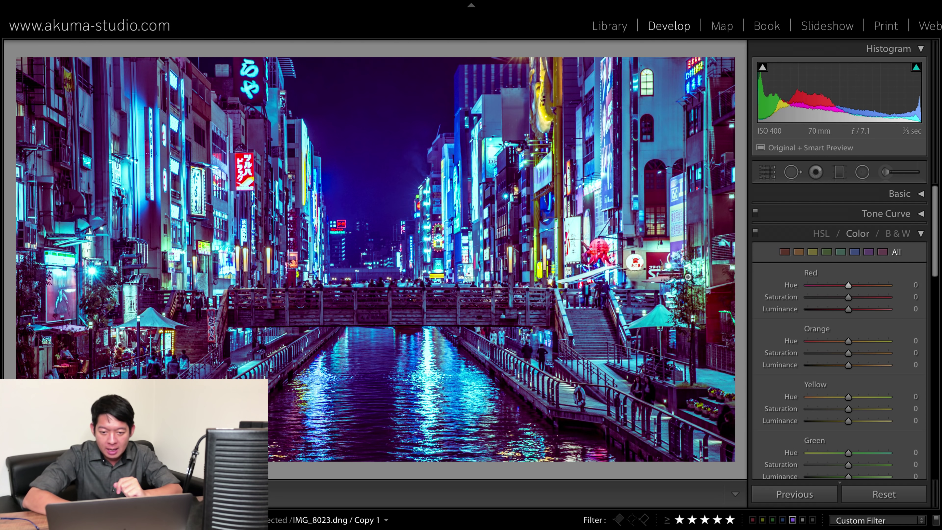
pyautogui.click(601, 254)
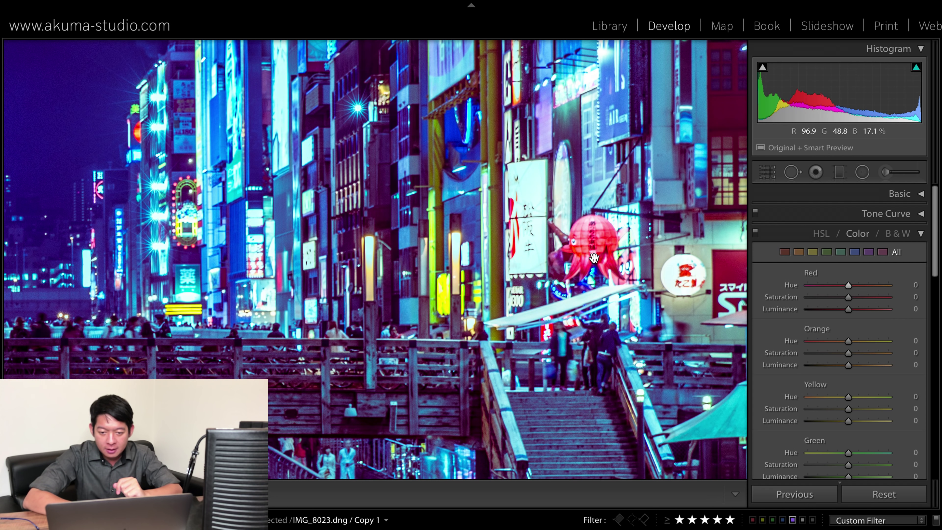
pyautogui.click(594, 262)
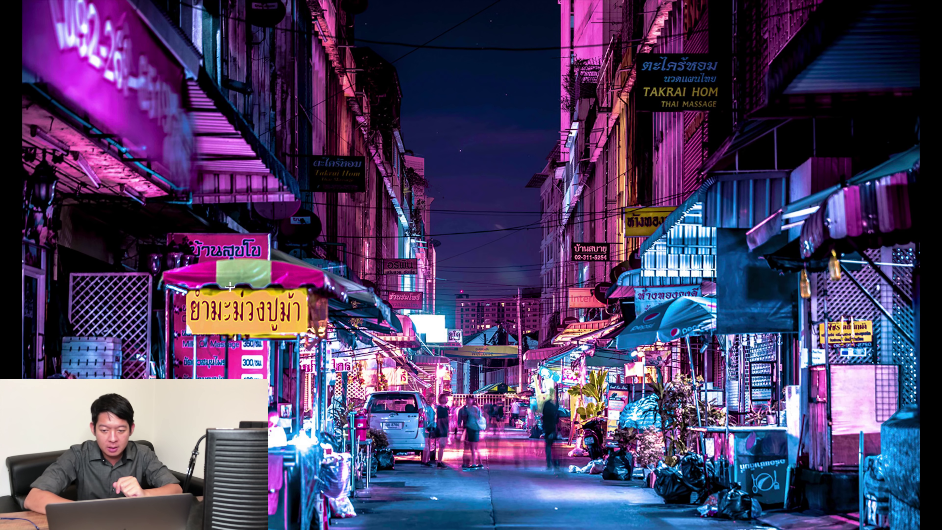
pyautogui.scroll(2, 676, 333)
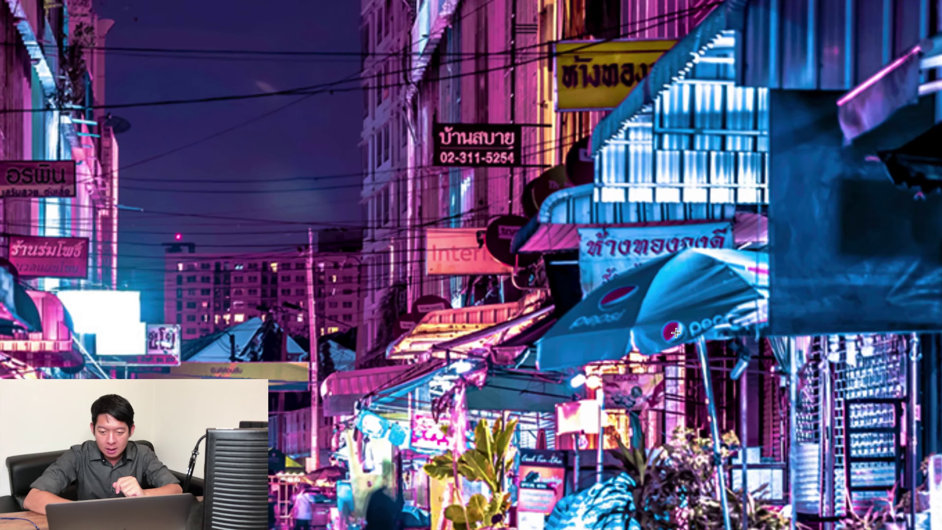
pyautogui.scroll(2, 676, 332)
pyautogui.scroll(2, 675, 330)
pyautogui.scroll(2, 676, 328)
pyautogui.scroll(-5, 676, 327)
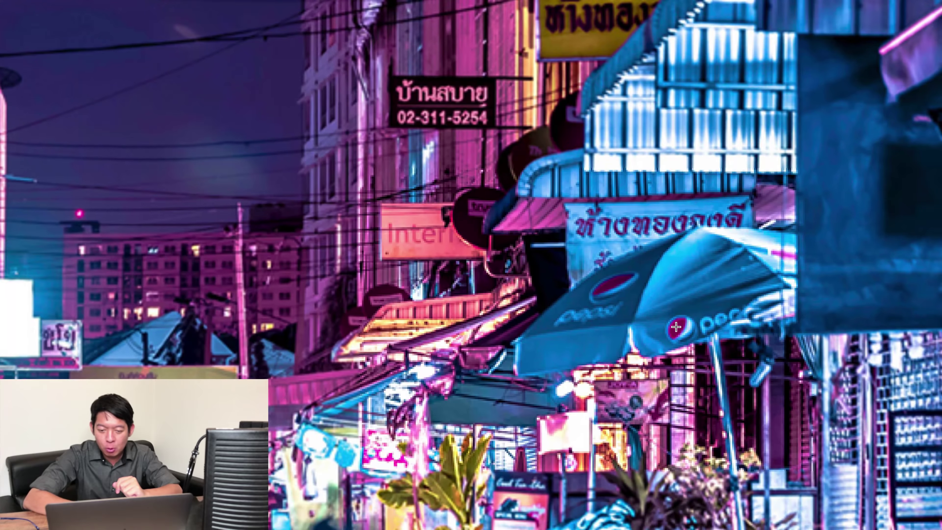
pyautogui.scroll(-3, 675, 327)
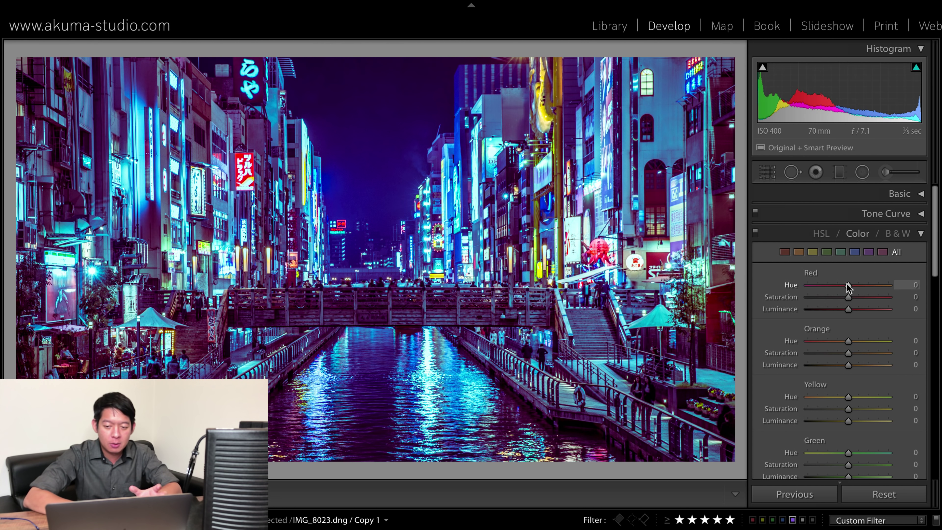
# Shift Red Hue to -100 with Saturation +70, and Orange Hue to -65
pyautogui.moveTo(848, 286); pyautogui.dragTo(771, 291)
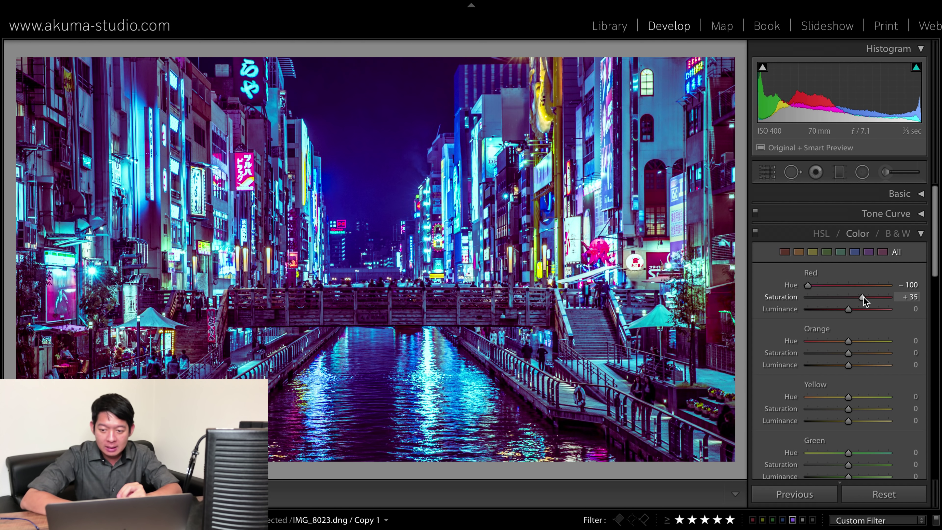
pyautogui.moveTo(866, 299); pyautogui.dragTo(873, 299)
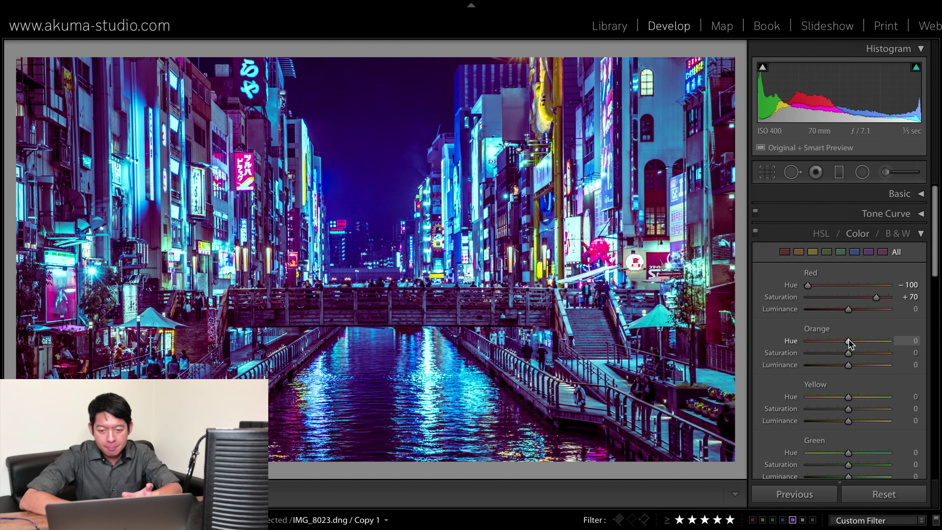
pyautogui.moveTo(848, 341)
pyautogui.mouseDown()
pyautogui.moveTo(849, 358)
pyautogui.moveTo(820, 349)
pyautogui.mouseUp()
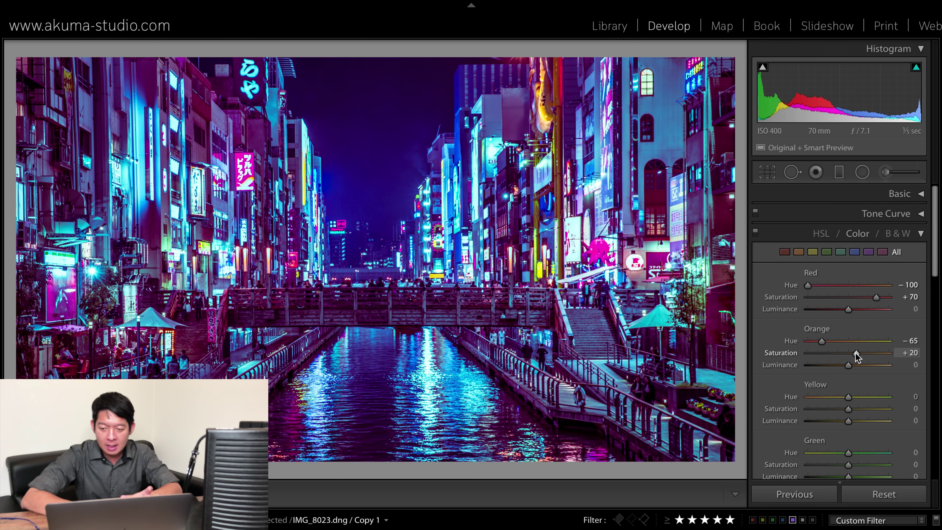
# Inspect the neon signs close up and set Yellow Hue to -50
pyautogui.click(548, 98)
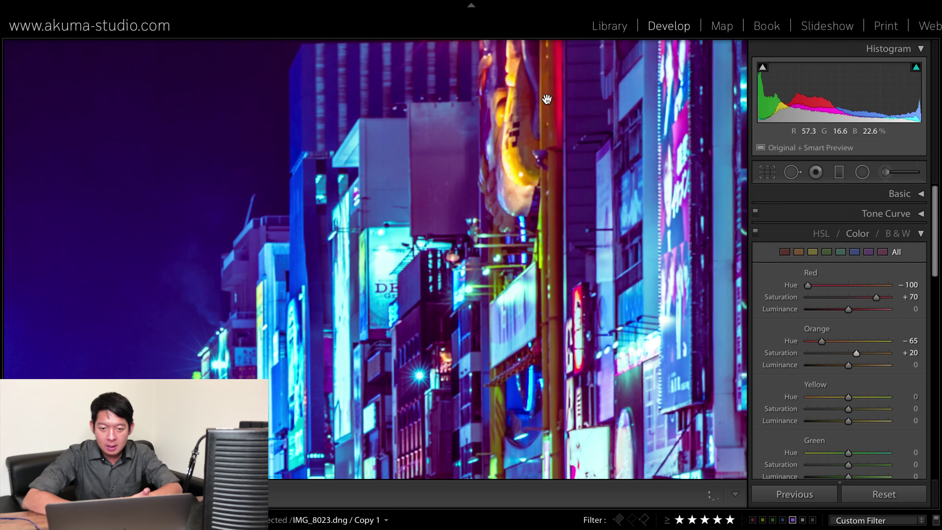
pyautogui.click(547, 100)
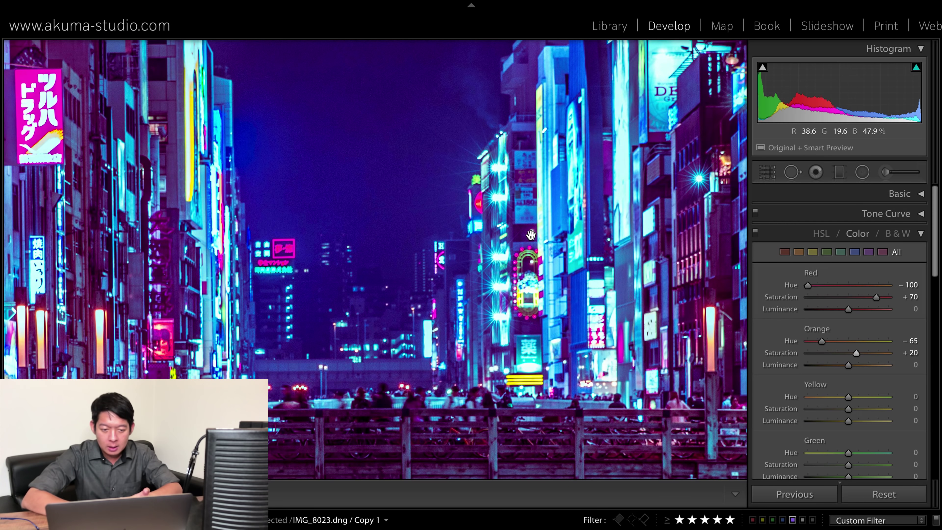
pyautogui.hscroll(-5, 288, 299)
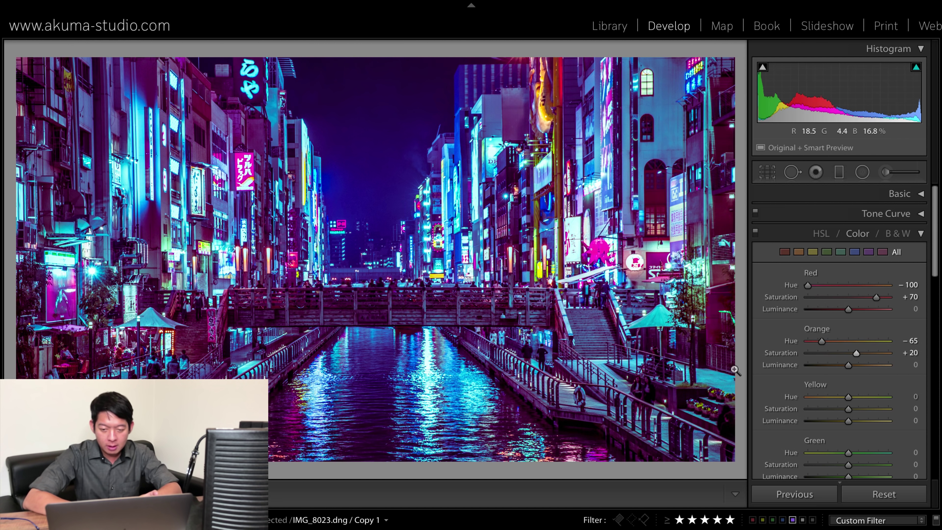
pyautogui.moveTo(857, 400); pyautogui.dragTo(884, 403)
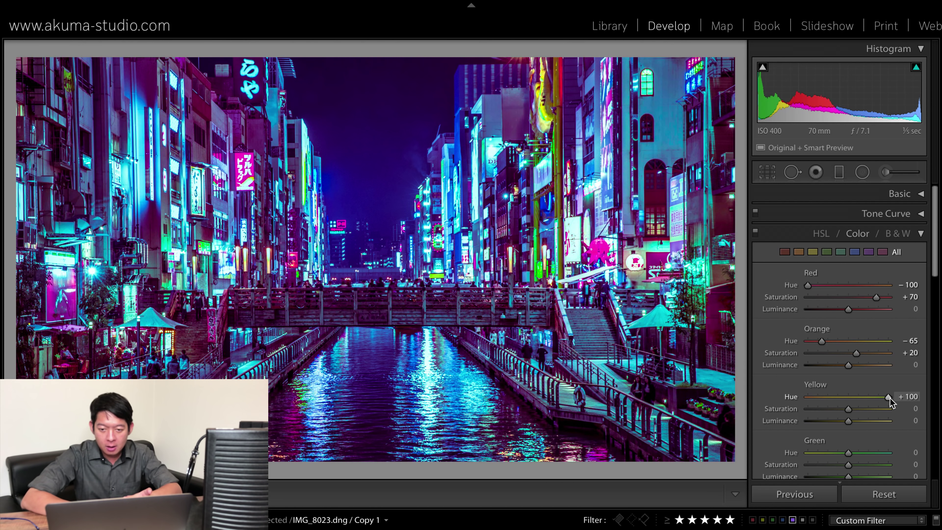
pyautogui.moveTo(889, 398); pyautogui.dragTo(833, 398)
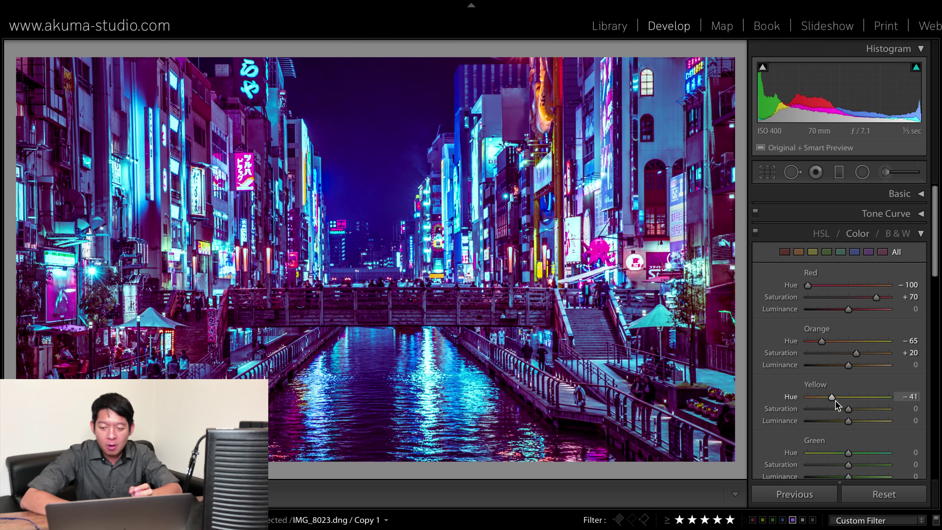
pyautogui.moveTo(835, 402); pyautogui.dragTo(851, 402)
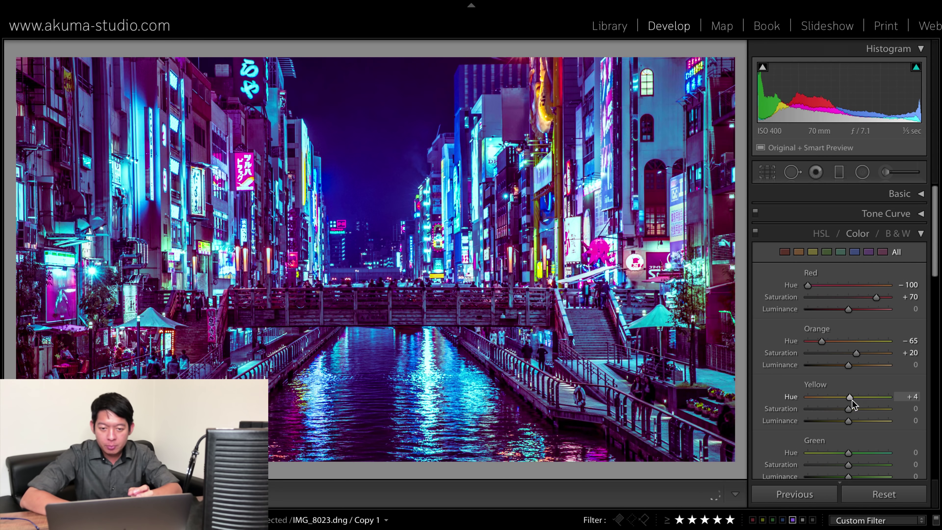
pyautogui.moveTo(852, 400); pyautogui.dragTo(836, 401)
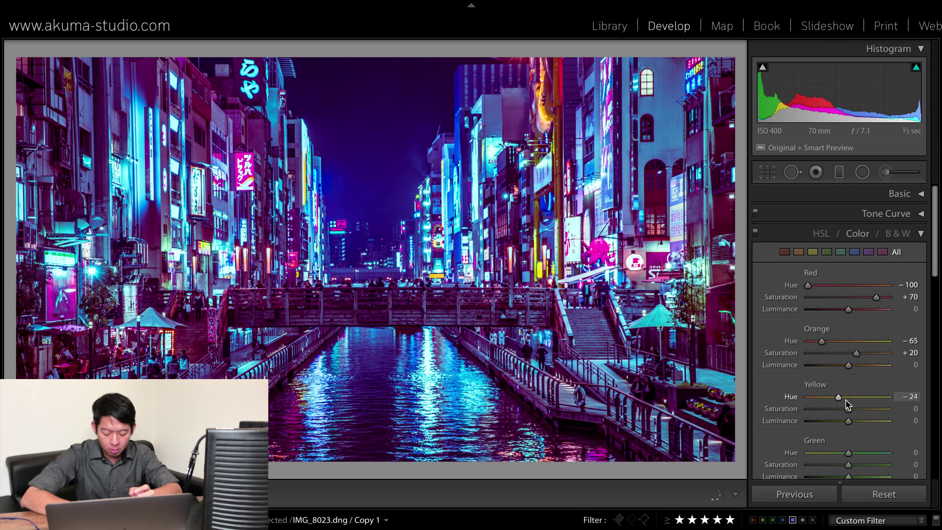
pyautogui.press('Up')
pyautogui.press('Up')
pyautogui.press('Up')
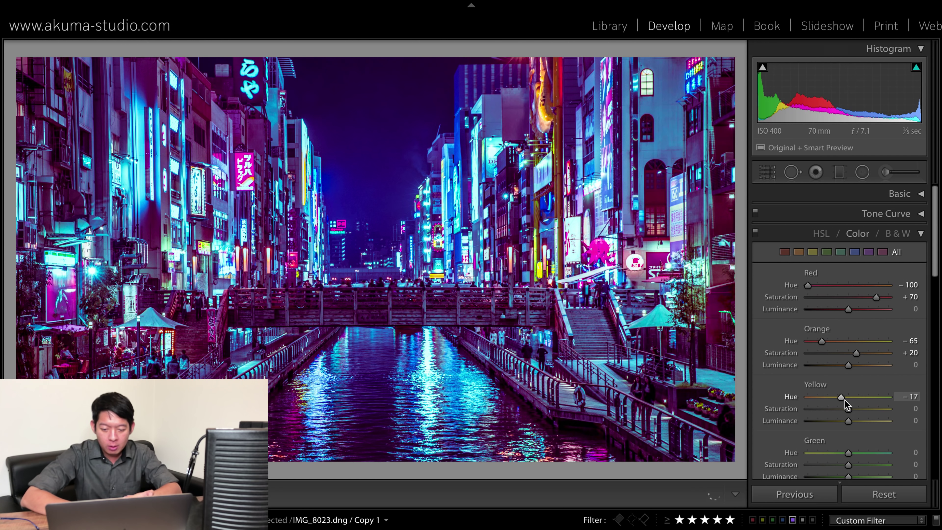
pyautogui.moveTo(845, 401); pyautogui.dragTo(837, 401)
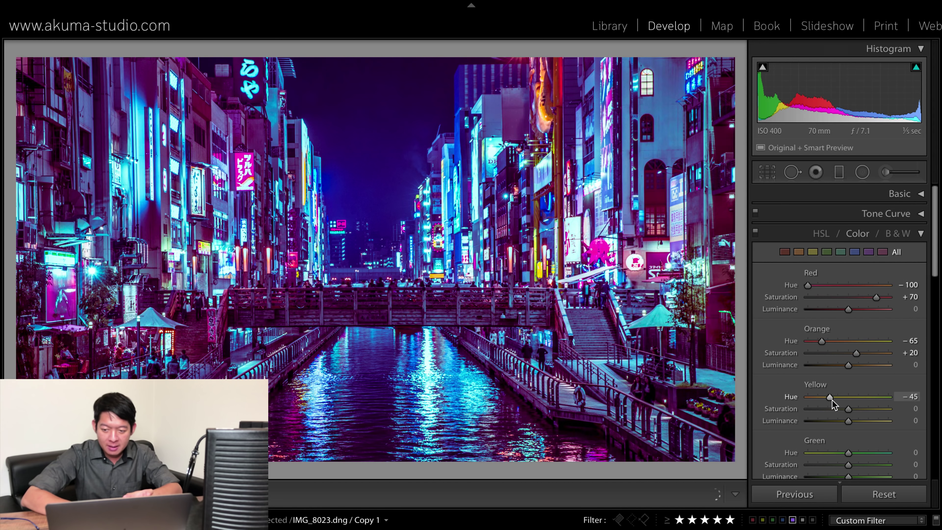
pyautogui.press('Down')
pyautogui.press('Down')
pyautogui.press('Down')
pyautogui.press('Down')
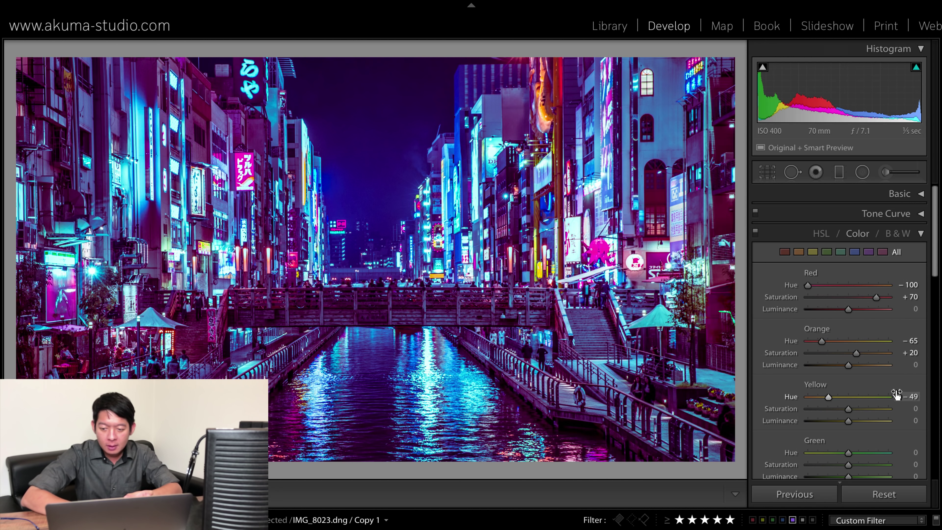
pyautogui.click(896, 390)
pyautogui.write('-5')
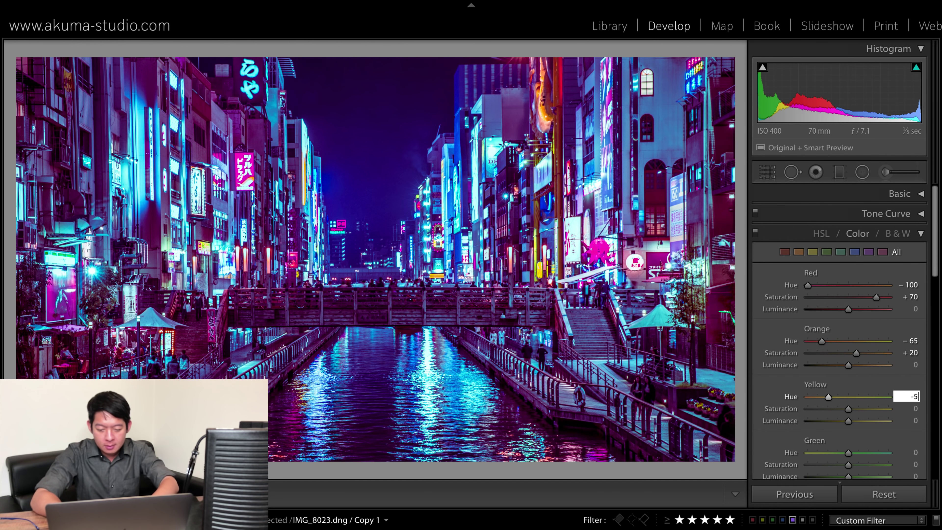
pyautogui.write('0')
pyautogui.press('Return')
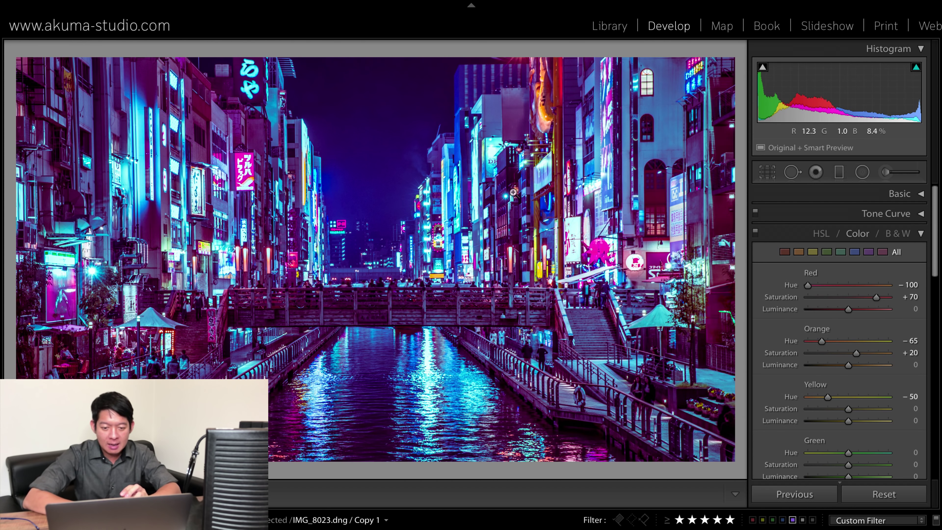
# Check the recoloured signs up close, then push Aqua Hue toward blue to +48
pyautogui.moveTo(513, 191); pyautogui.dragTo(581, 223)
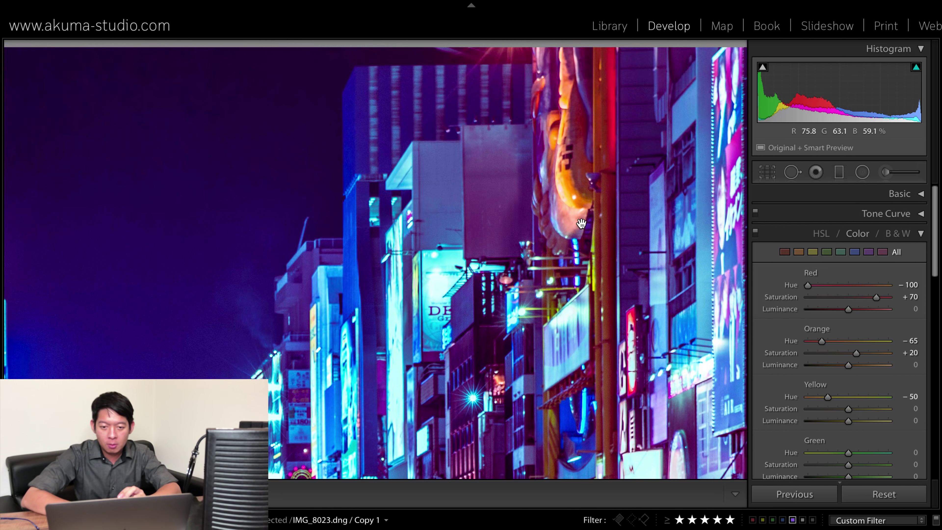
pyautogui.click(581, 223)
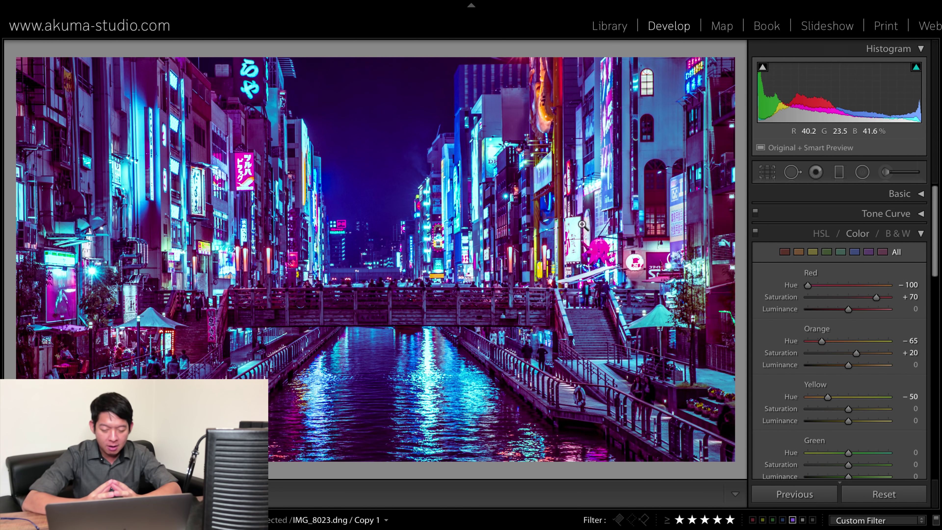
pyautogui.scroll(-2, 809, 419)
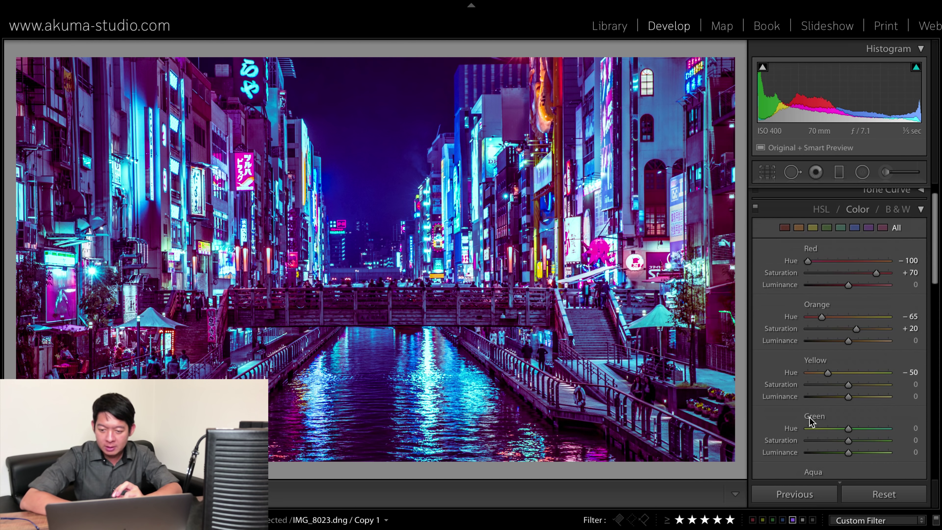
pyautogui.scroll(-2, 812, 401)
pyautogui.scroll(-2, 820, 371)
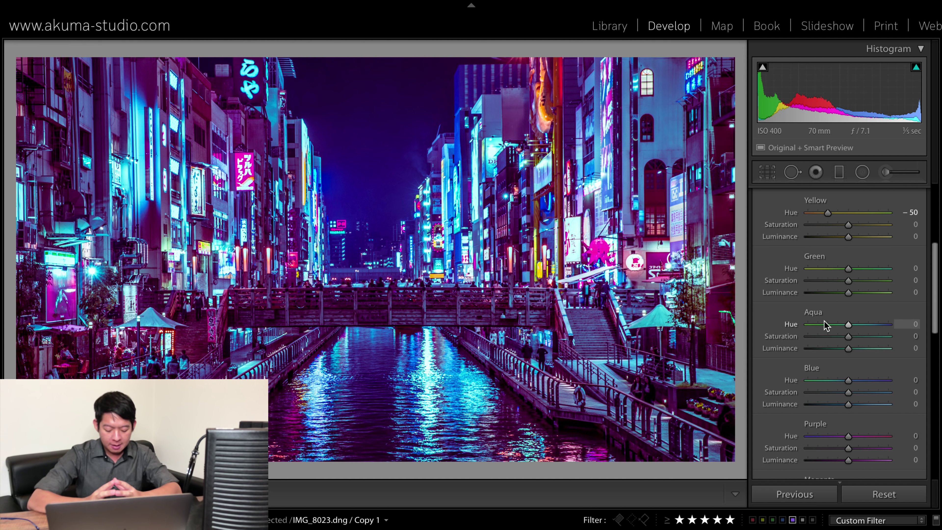
pyautogui.moveTo(848, 324); pyautogui.dragTo(910, 333)
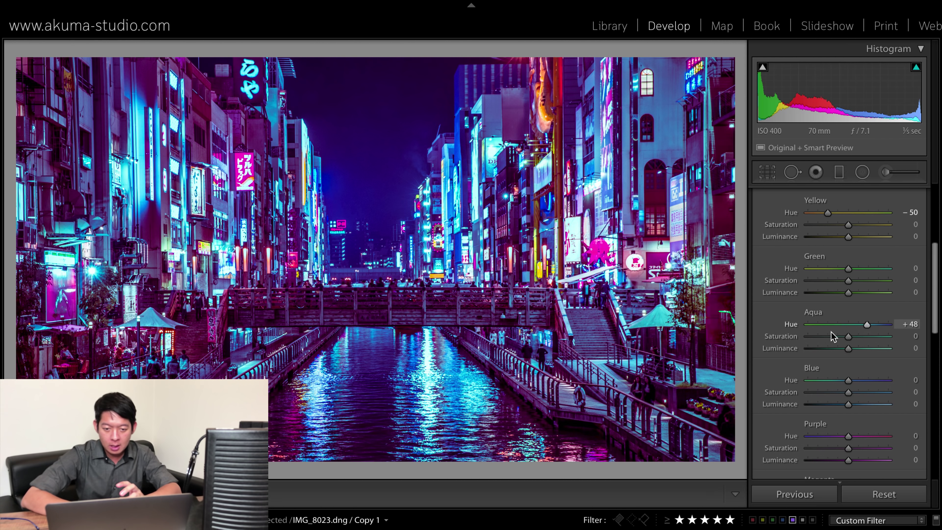
# Set Aqua Hue to -100 and Aqua Saturation to +25
pyautogui.moveTo(832, 335); pyautogui.dragTo(907, 330)
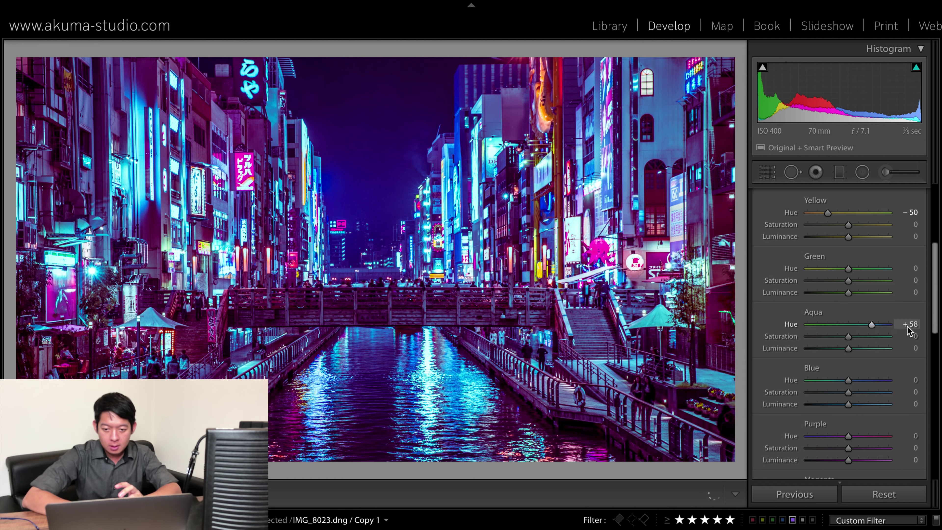
pyautogui.moveTo(786, 338); pyautogui.dragTo(822, 334)
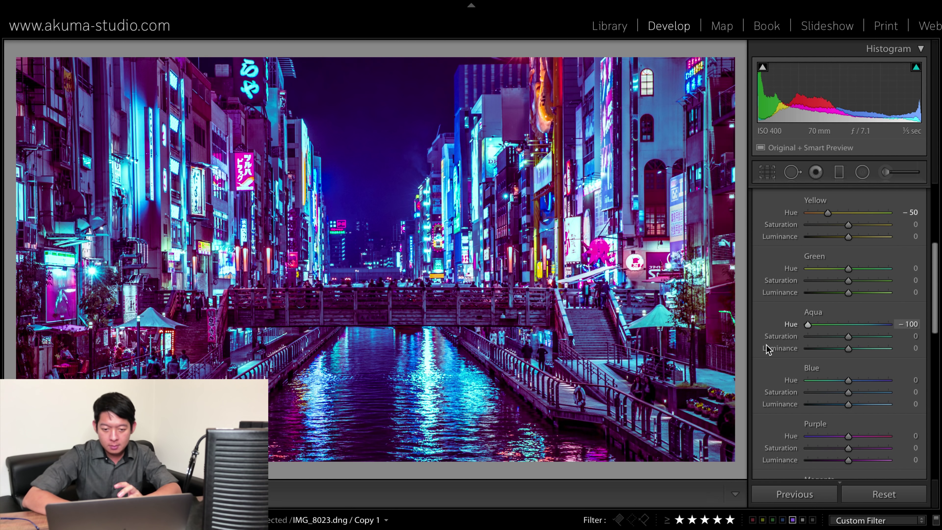
pyautogui.moveTo(767, 349); pyautogui.dragTo(765, 339)
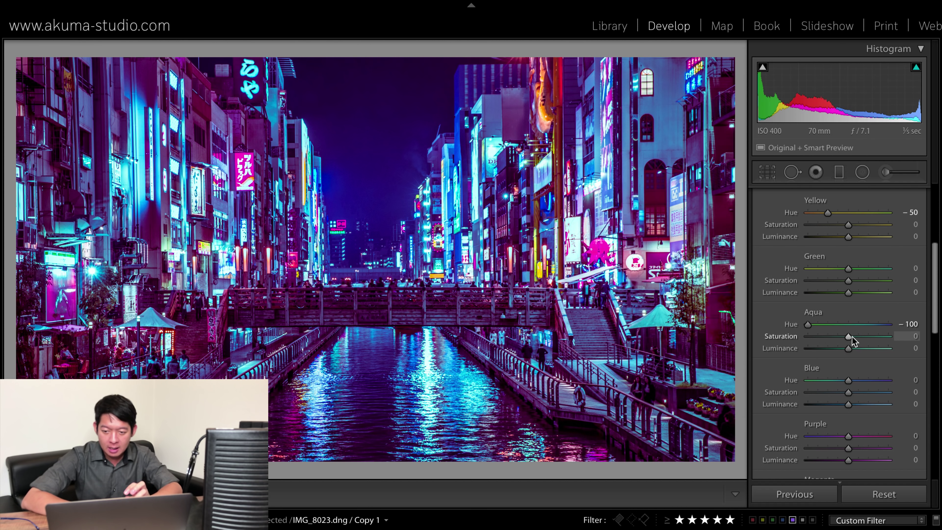
pyautogui.click(910, 335)
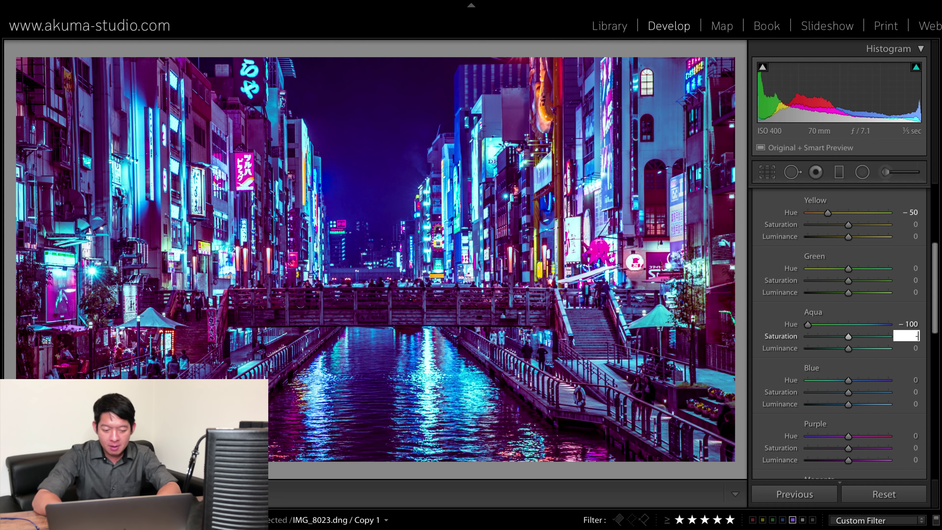
pyautogui.write('-25')
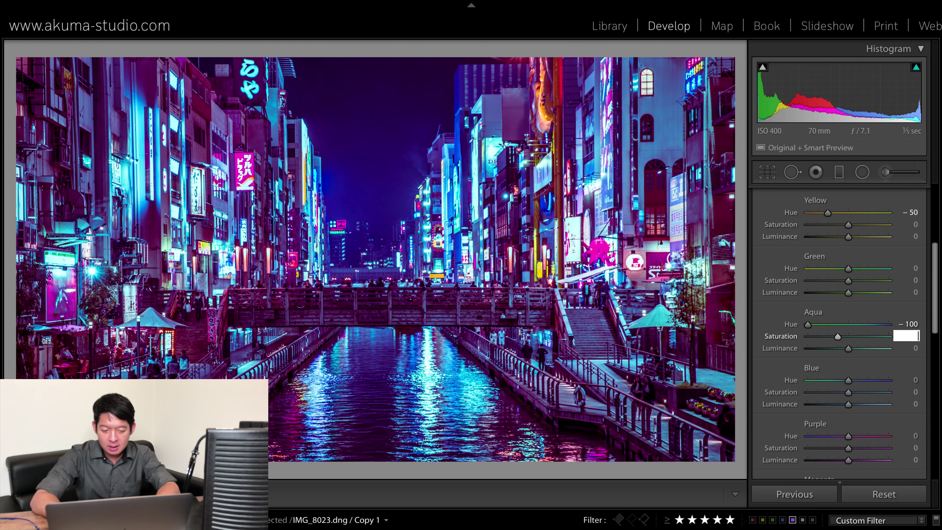
pyautogui.write('25')
pyautogui.press('Return')
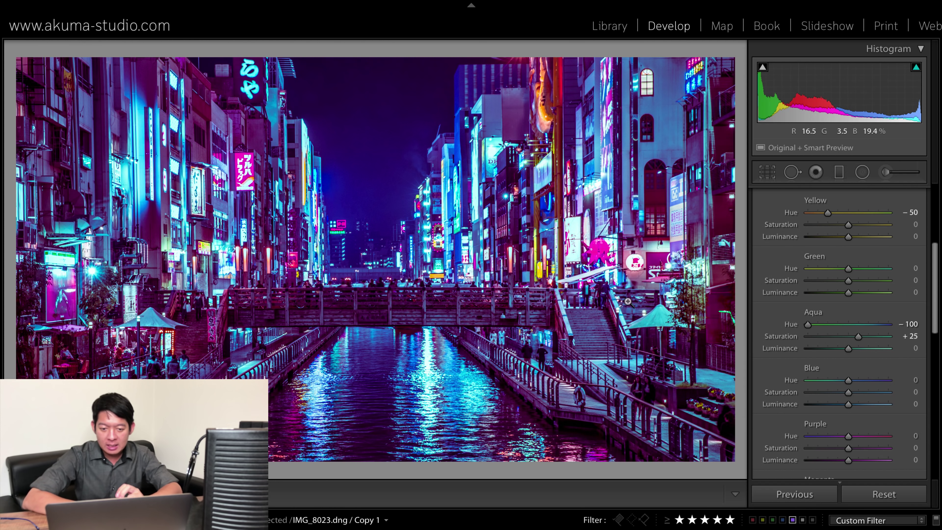
# Zoom to 1:1 to inspect the buildings and bridge, then return to the full view
pyautogui.click(332, 275)
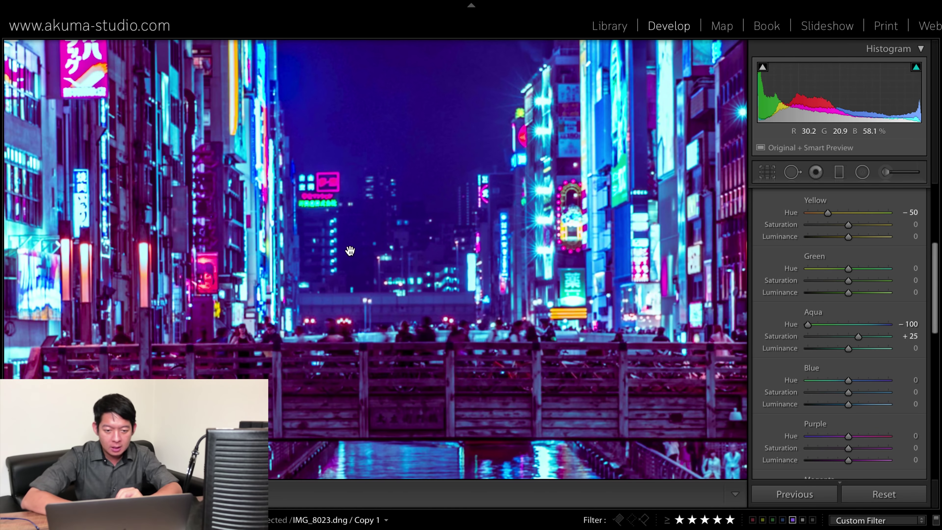
pyautogui.moveTo(578, 80); pyautogui.dragTo(466, 203)
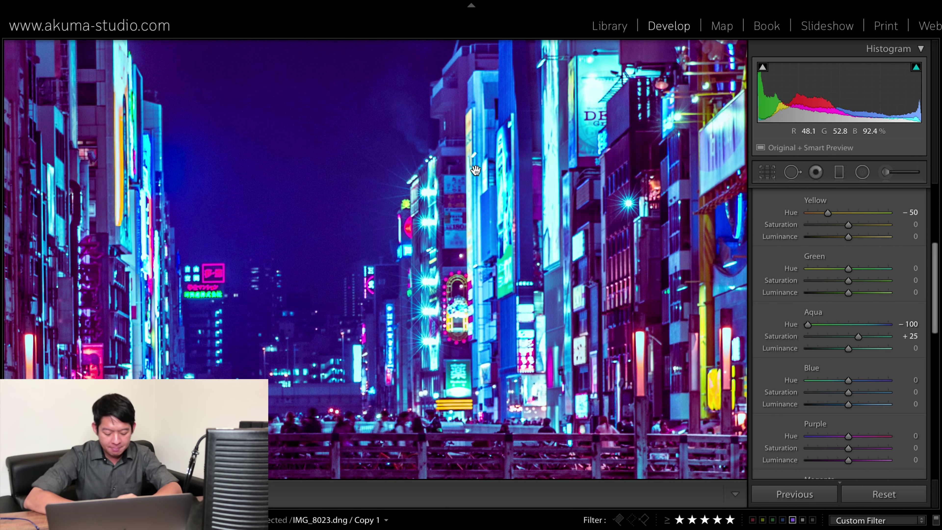
pyautogui.click(476, 172)
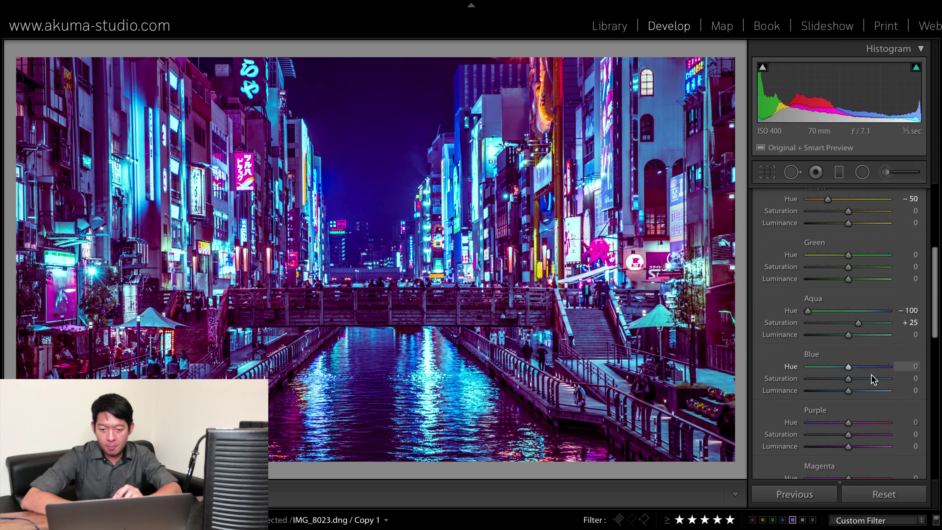
# Set the Blue Hue slider in HSL to -45
pyautogui.scroll(-3, 872, 374)
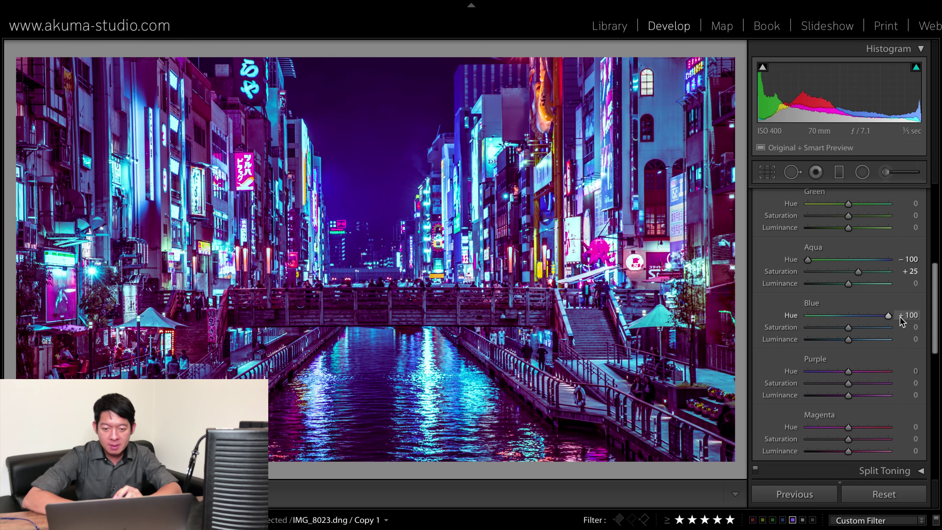
pyautogui.moveTo(905, 316)
pyautogui.mouseDown()
pyautogui.moveTo(797, 328)
pyautogui.moveTo(937, 338)
pyautogui.moveTo(913, 343)
pyautogui.mouseUp()
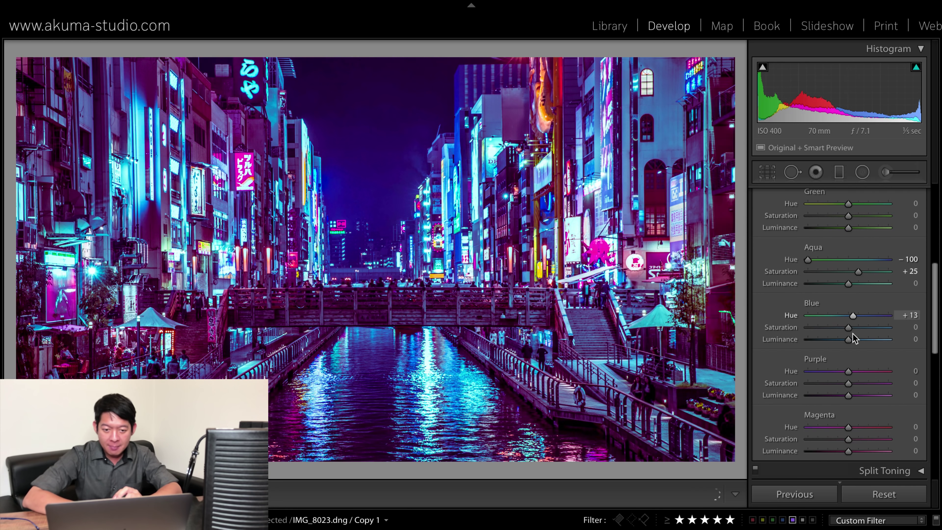
pyautogui.moveTo(914, 343); pyautogui.dragTo(859, 315)
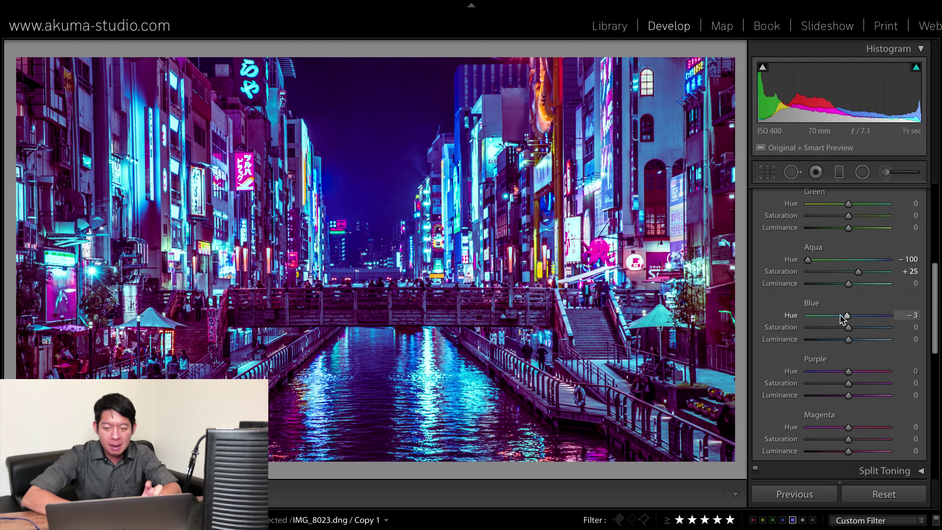
pyautogui.moveTo(842, 318); pyautogui.dragTo(812, 318)
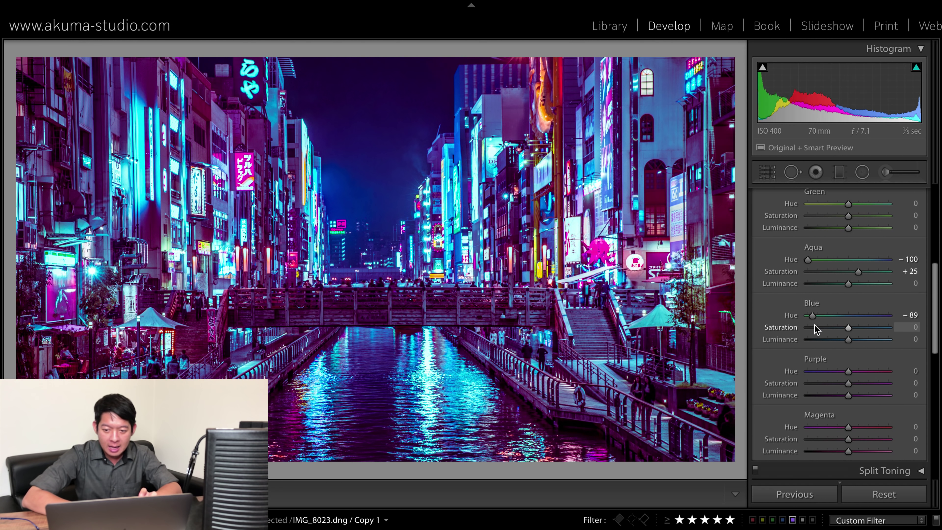
pyautogui.moveTo(813, 315); pyautogui.dragTo(816, 316)
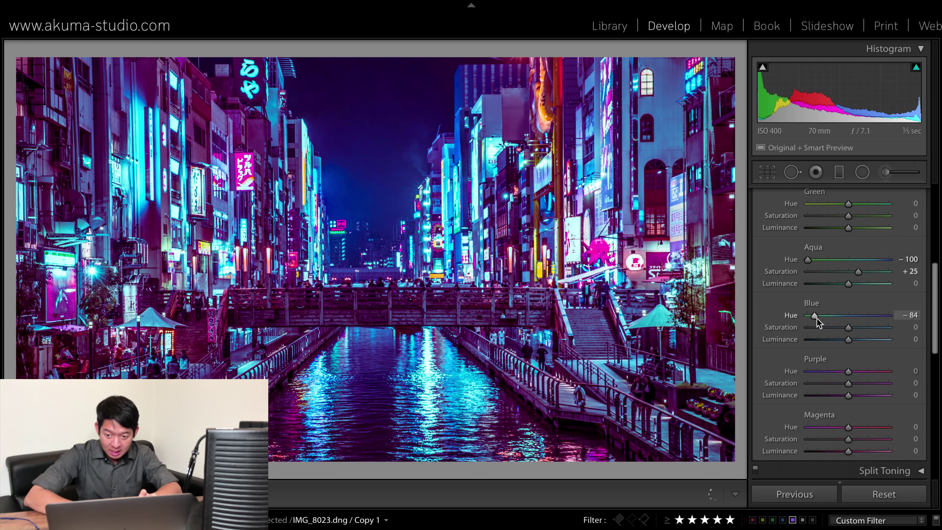
pyautogui.click(912, 315)
pyautogui.write('-')
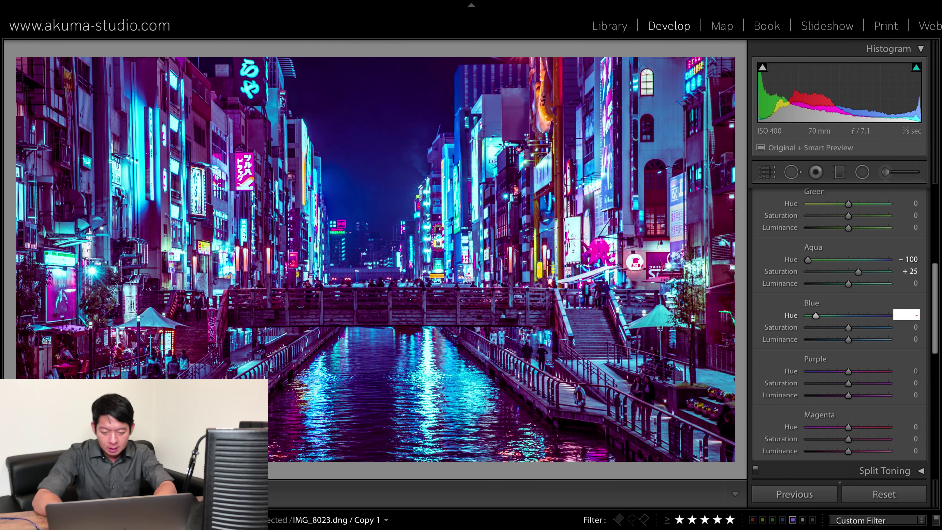
pyautogui.write('45')
pyautogui.press('Return')
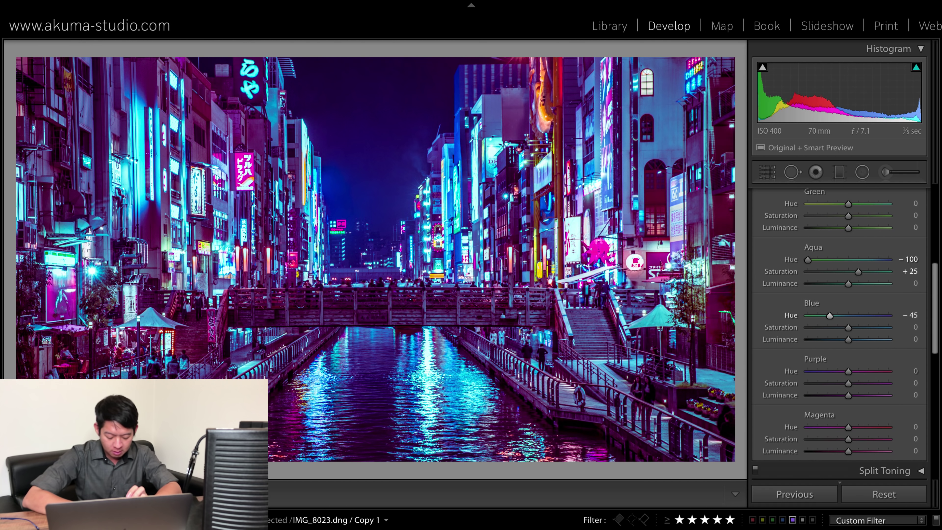
# Lower the Blue Saturation to -25
pyautogui.moveTo(852, 329)
pyautogui.mouseDown()
pyautogui.moveTo(877, 332)
pyautogui.moveTo(815, 333)
pyautogui.moveTo(828, 329)
pyautogui.mouseUp()
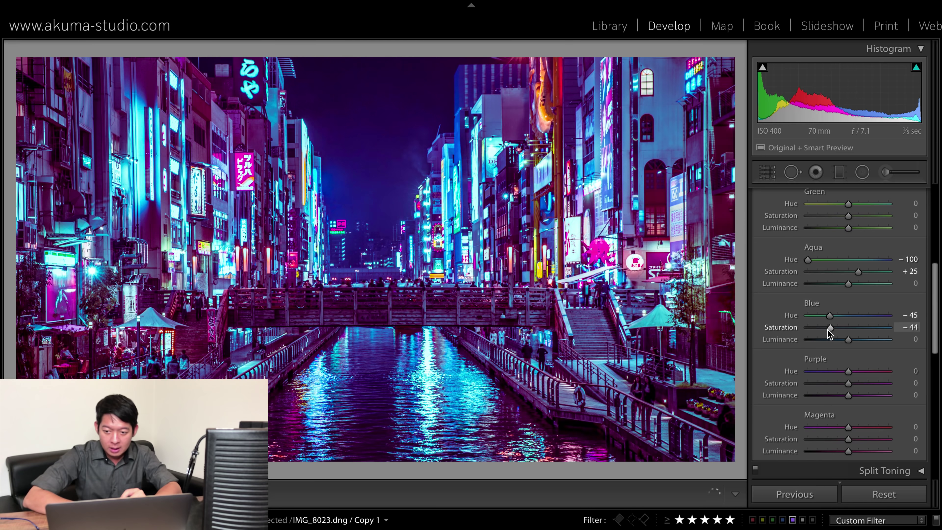
pyautogui.click(905, 326)
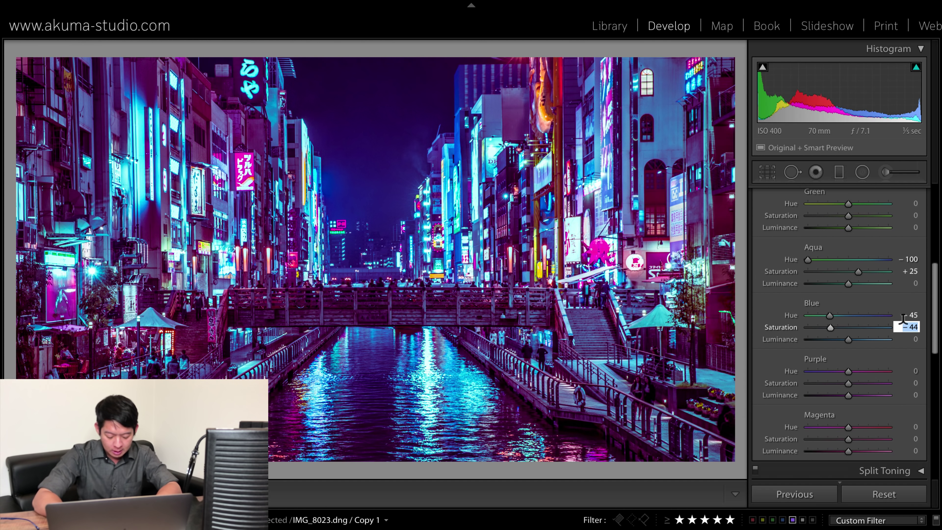
pyautogui.write('-25')
pyautogui.press('Return')
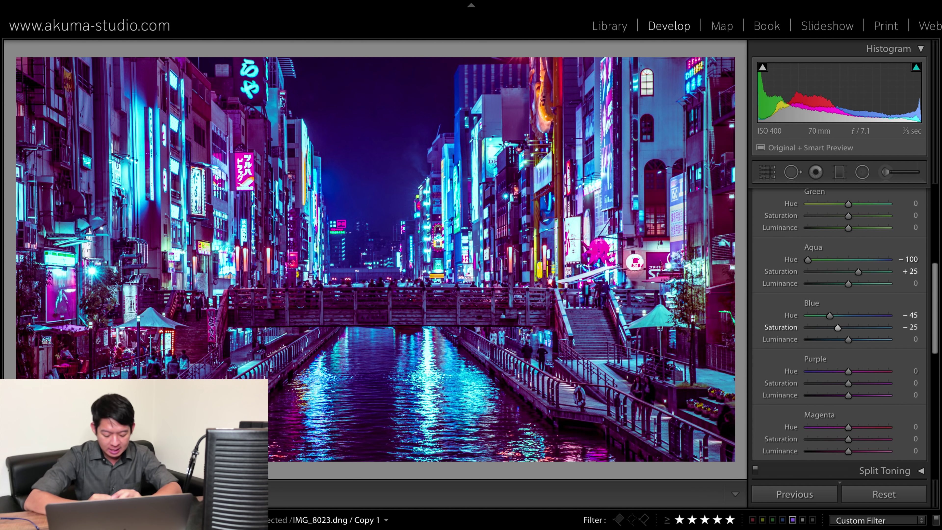
# Drag Purple Hue and Purple Saturation fully to -100, leaving Magenta Hue at 0
pyautogui.scroll(-3, 839, 356)
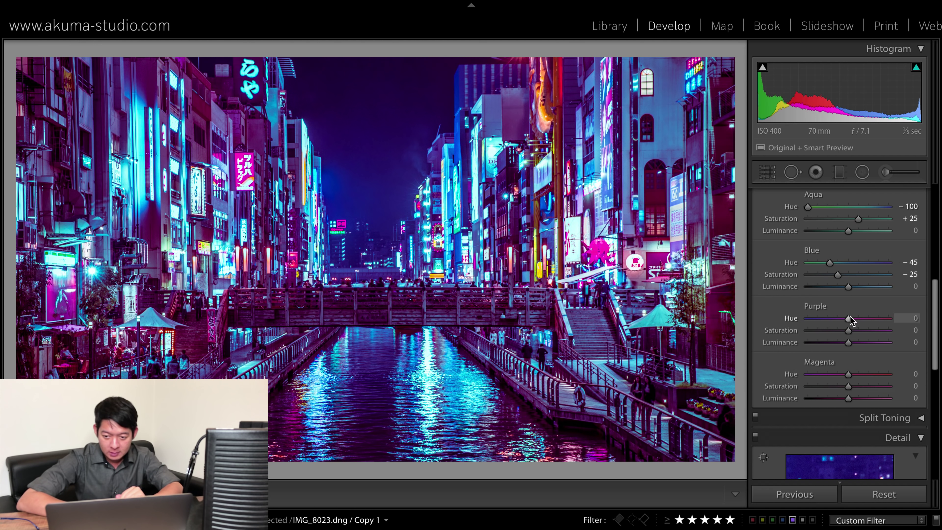
pyautogui.moveTo(859, 320)
pyautogui.mouseDown()
pyautogui.moveTo(826, 316)
pyautogui.moveTo(853, 317)
pyautogui.mouseUp()
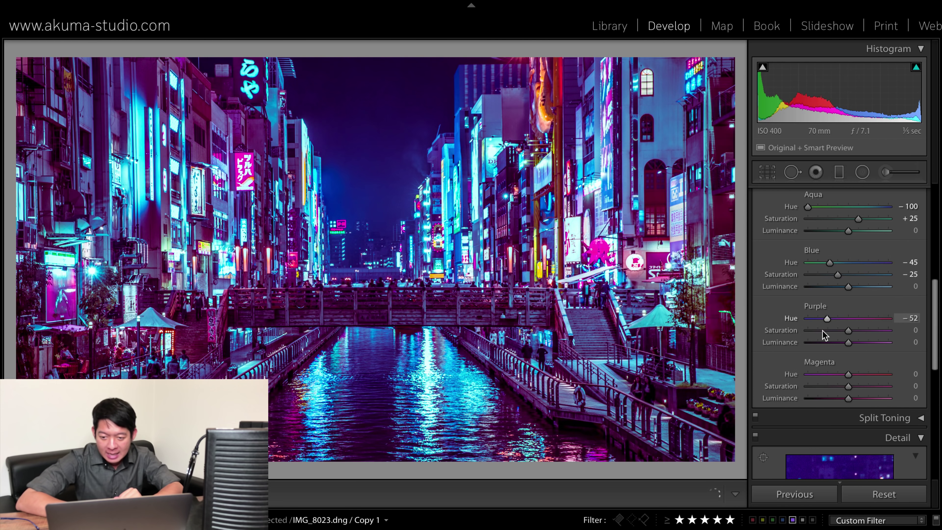
pyautogui.moveTo(790, 318); pyautogui.dragTo(735, 327)
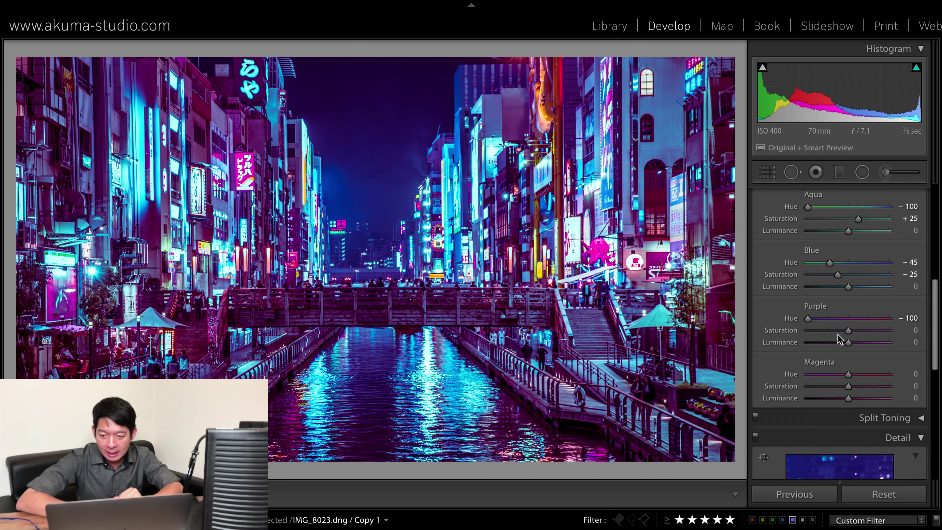
pyautogui.moveTo(847, 332); pyautogui.dragTo(761, 336)
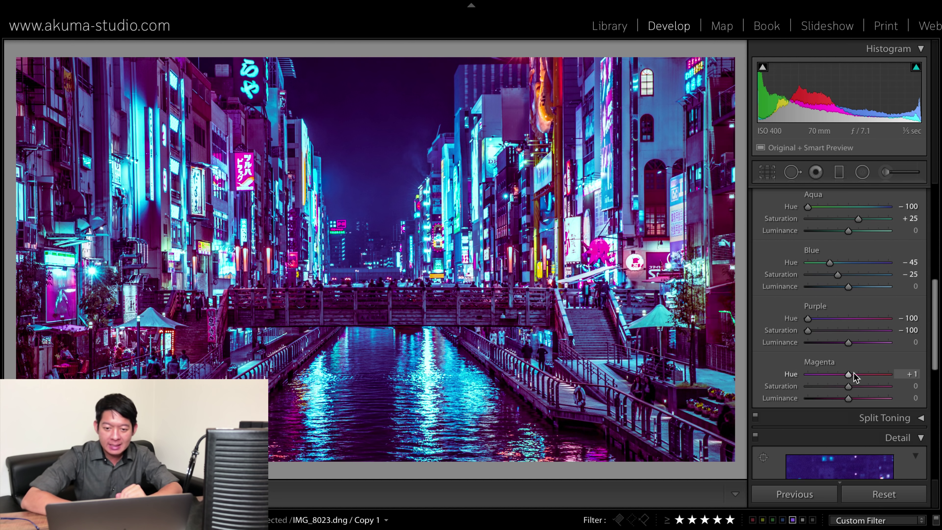
pyautogui.moveTo(854, 376); pyautogui.dragTo(842, 379)
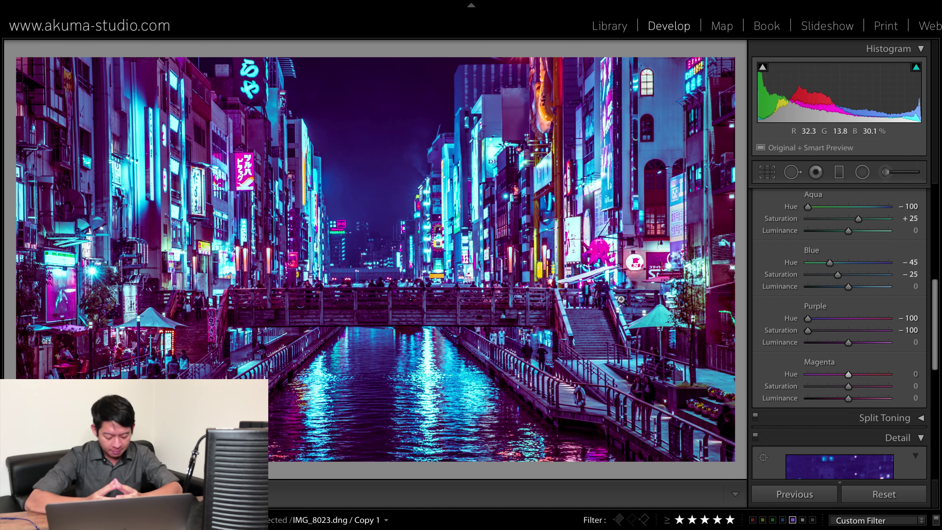
# Inspect the bridge railing at 1:1 and set luminance noise reduction to 21
pyautogui.scroll(-3, 797, 317)
pyautogui.scroll(-3, 797, 319)
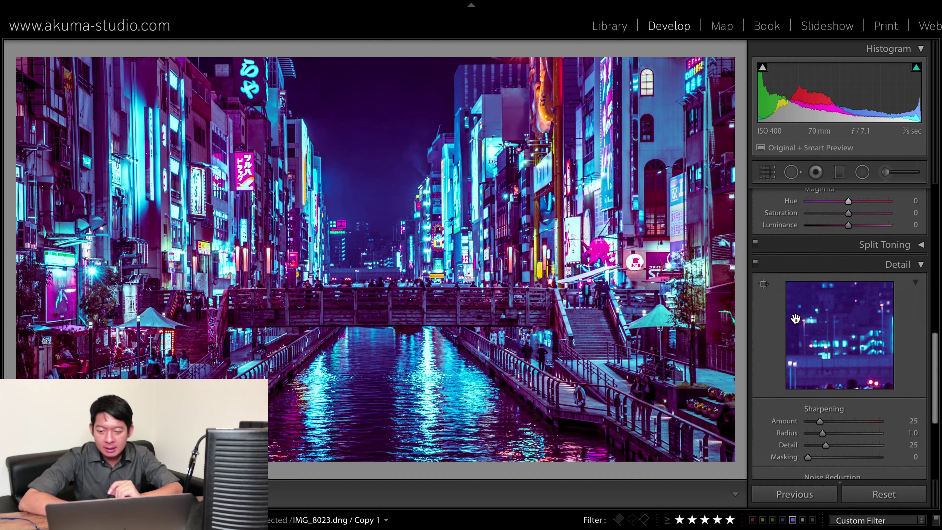
pyautogui.scroll(-3, 796, 323)
pyautogui.scroll(-1, 797, 323)
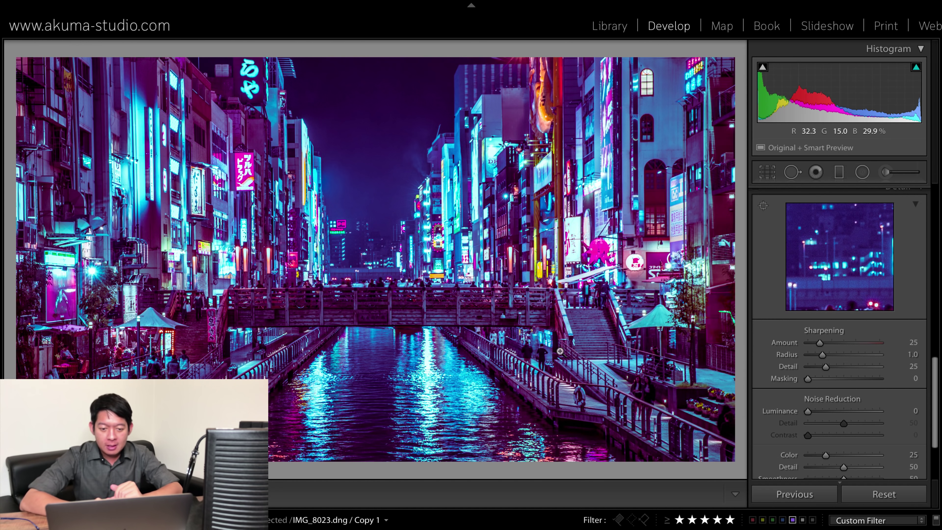
pyautogui.click(454, 315)
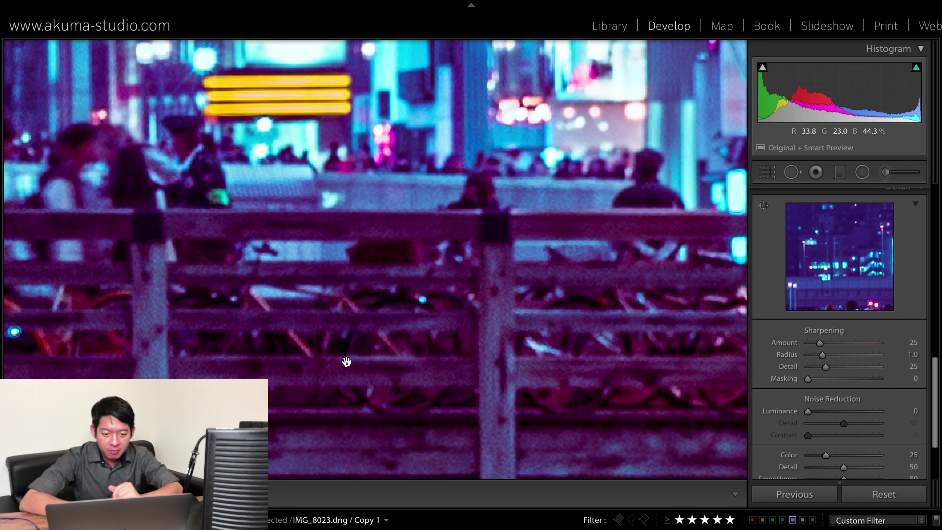
pyautogui.moveTo(347, 362)
pyautogui.mouseDown()
pyautogui.moveTo(526, 311)
pyautogui.moveTo(500, 292)
pyautogui.moveTo(311, 318)
pyautogui.moveTo(574, 311)
pyautogui.mouseUp()
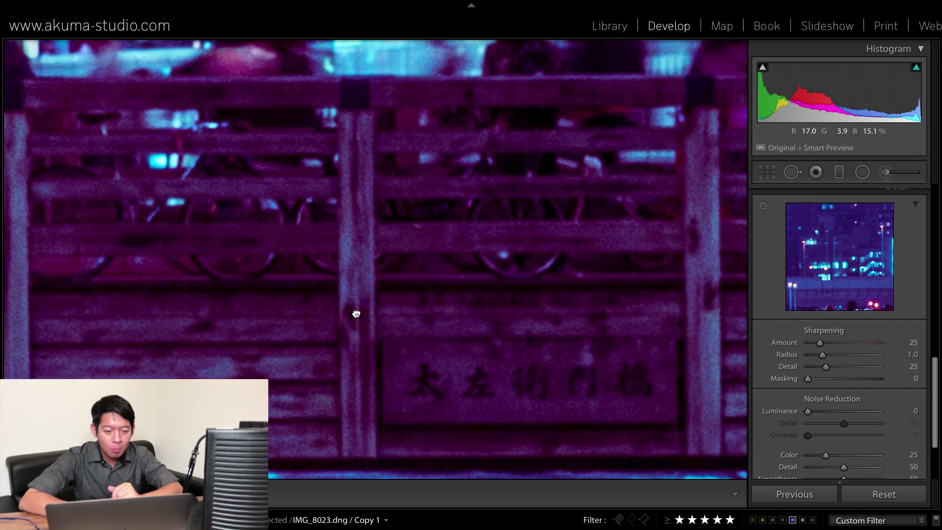
pyautogui.moveTo(356, 311)
pyautogui.mouseDown()
pyautogui.moveTo(317, 282)
pyautogui.moveTo(496, 317)
pyautogui.moveTo(403, 249)
pyautogui.mouseUp()
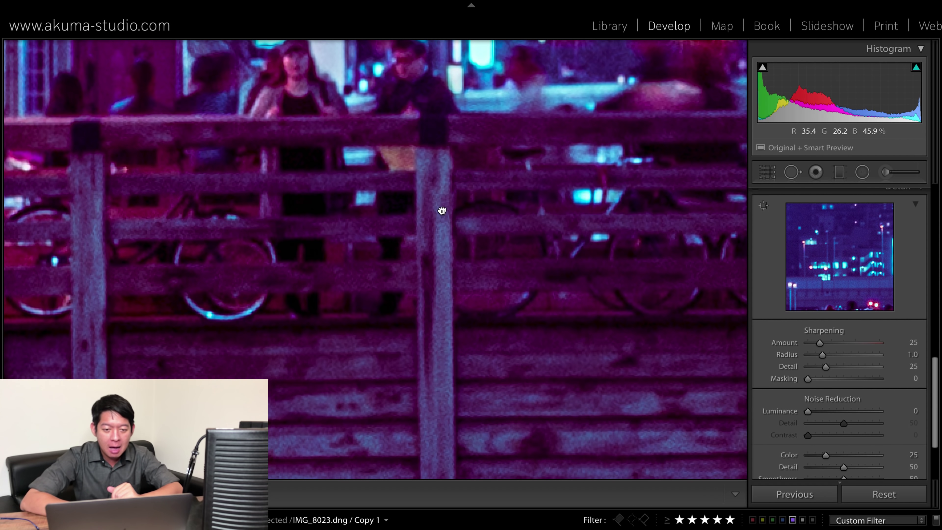
pyautogui.moveTo(441, 211); pyautogui.dragTo(406, 263)
pyautogui.click(455, 237)
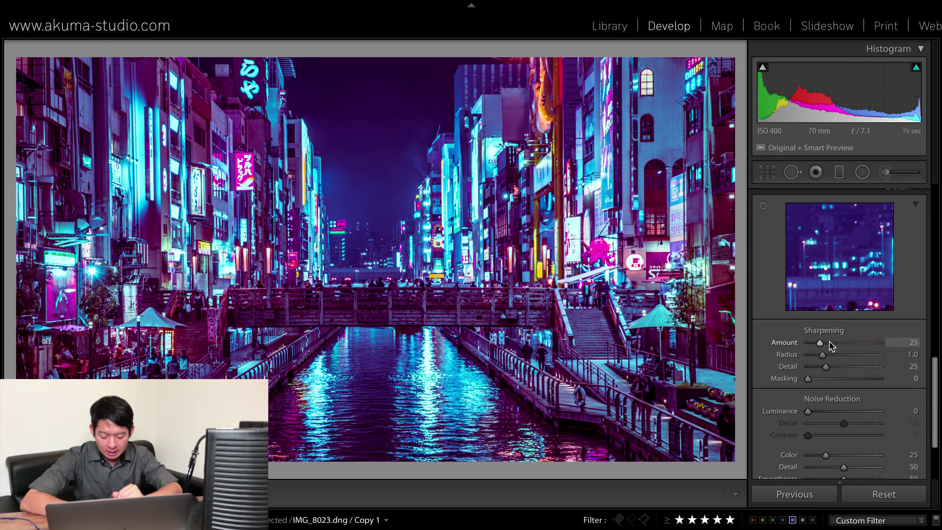
pyautogui.click(510, 307)
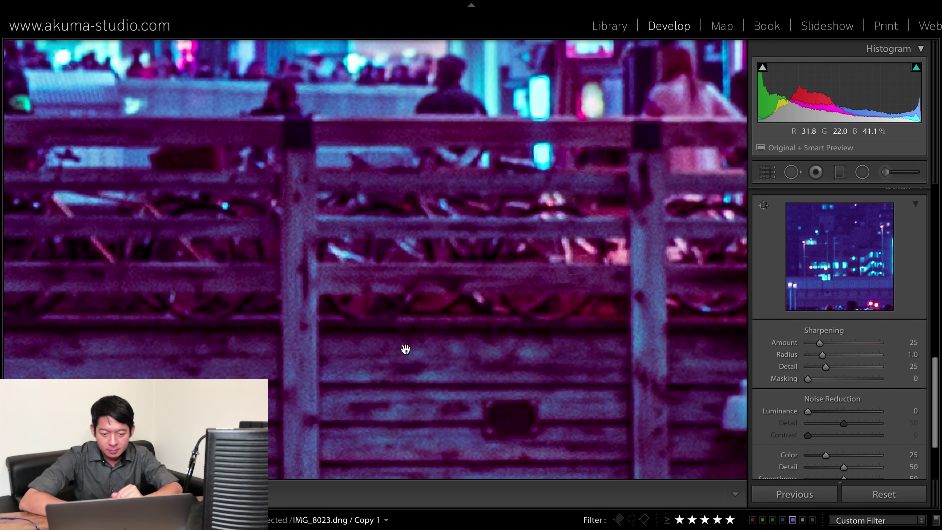
pyautogui.moveTo(405, 349); pyautogui.dragTo(710, 305)
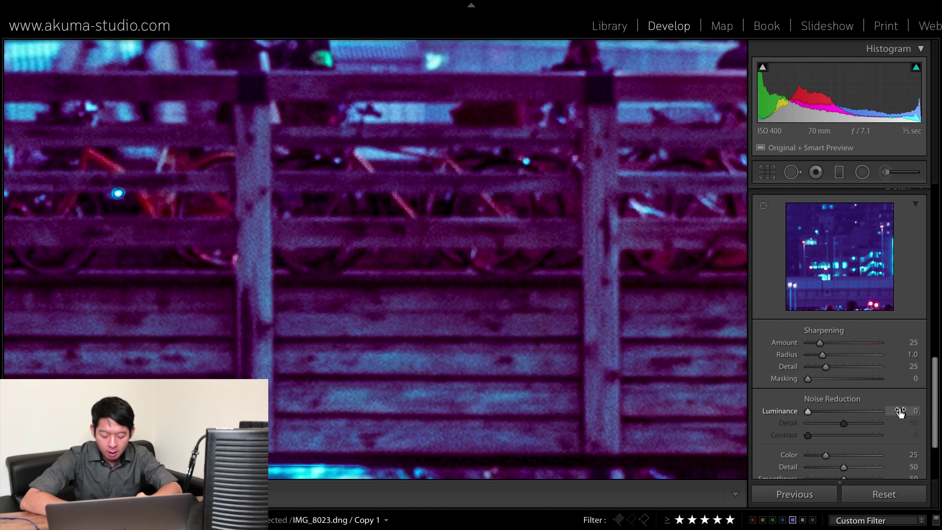
pyautogui.moveTo(807, 411); pyautogui.dragTo(812, 412)
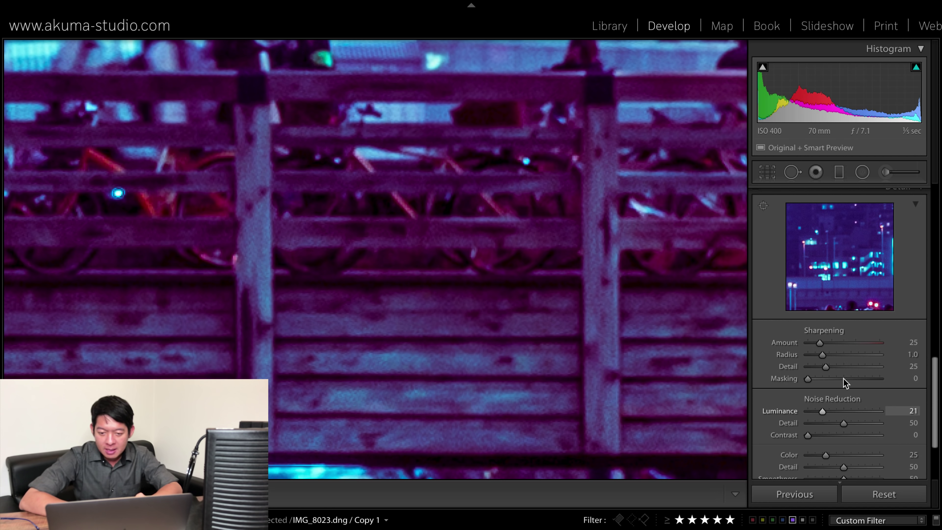
# Raise colour noise reduction to 100 and check the neon signs up close
pyautogui.scroll(-4, 830, 445)
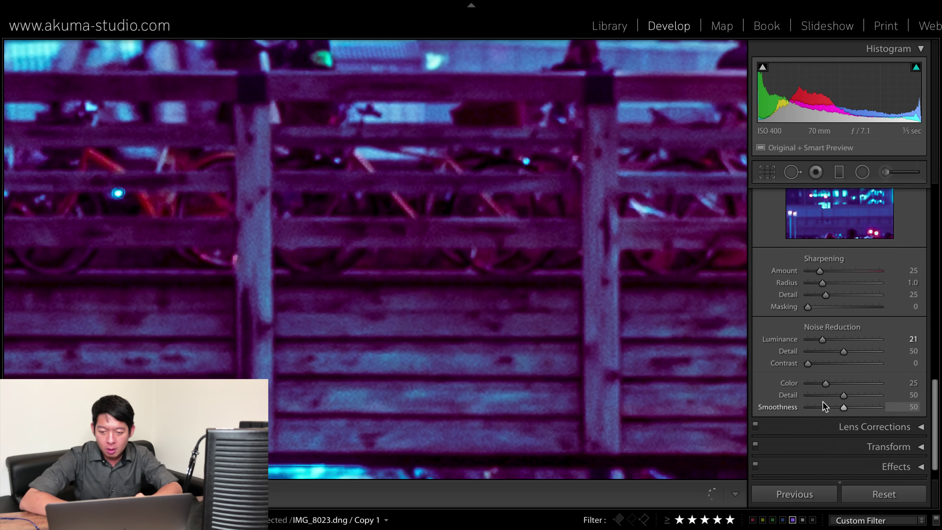
pyautogui.moveTo(597, 41)
pyautogui.mouseDown()
pyautogui.moveTo(580, 238)
pyautogui.moveTo(424, 368)
pyautogui.mouseUp()
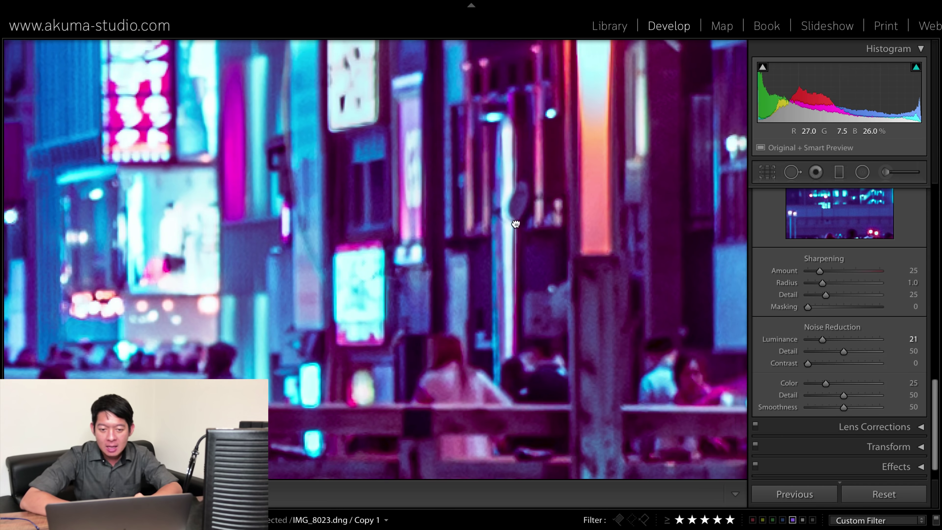
pyautogui.moveTo(513, 221)
pyautogui.mouseDown()
pyautogui.moveTo(511, 195)
pyautogui.moveTo(365, 331)
pyautogui.moveTo(494, 225)
pyautogui.moveTo(433, 260)
pyautogui.mouseUp()
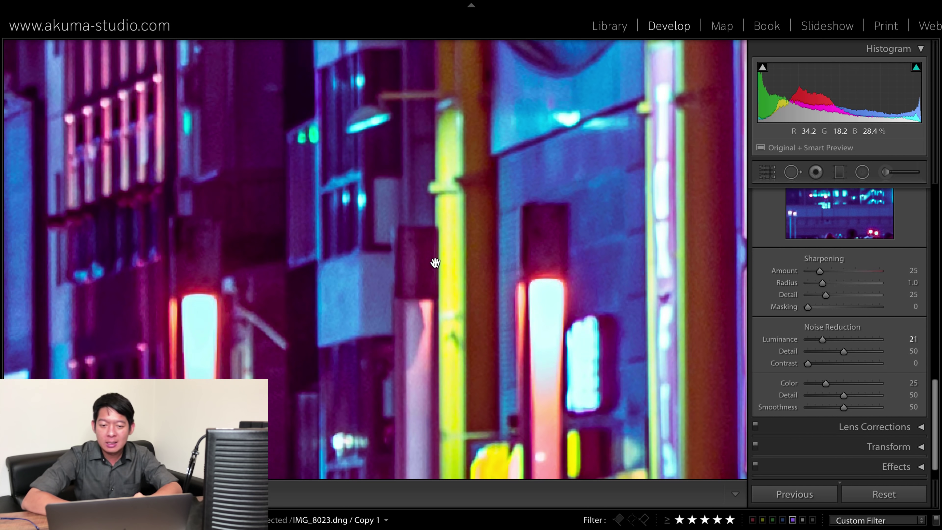
pyautogui.click(429, 243)
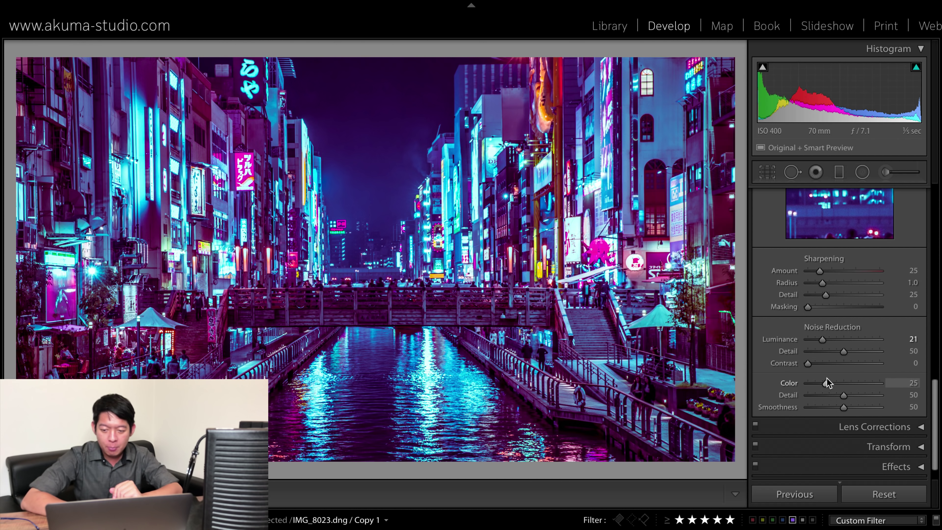
pyautogui.moveTo(825, 383); pyautogui.dragTo(881, 384)
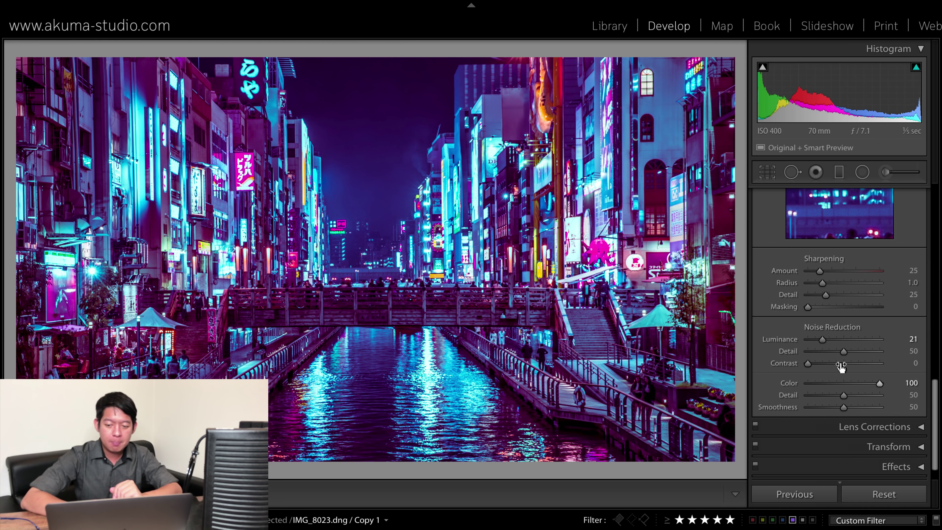
pyautogui.click(452, 250)
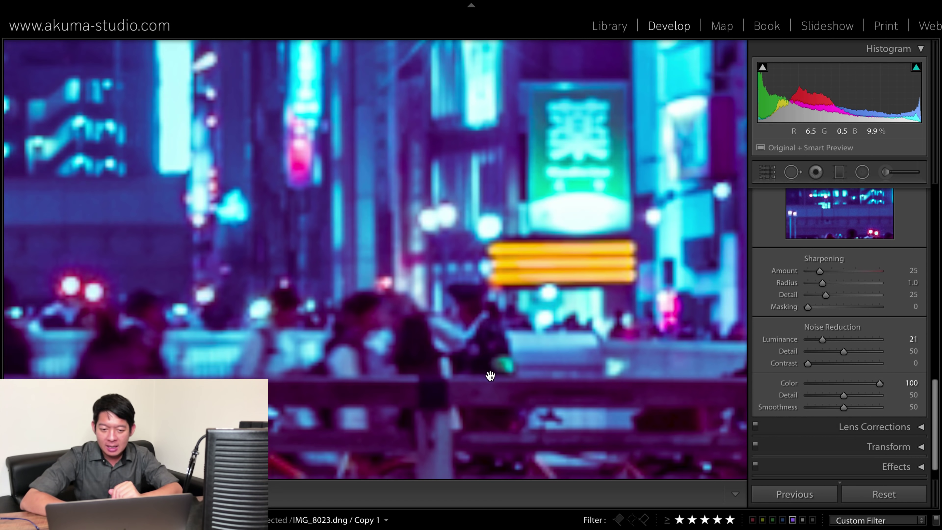
pyautogui.click(490, 376)
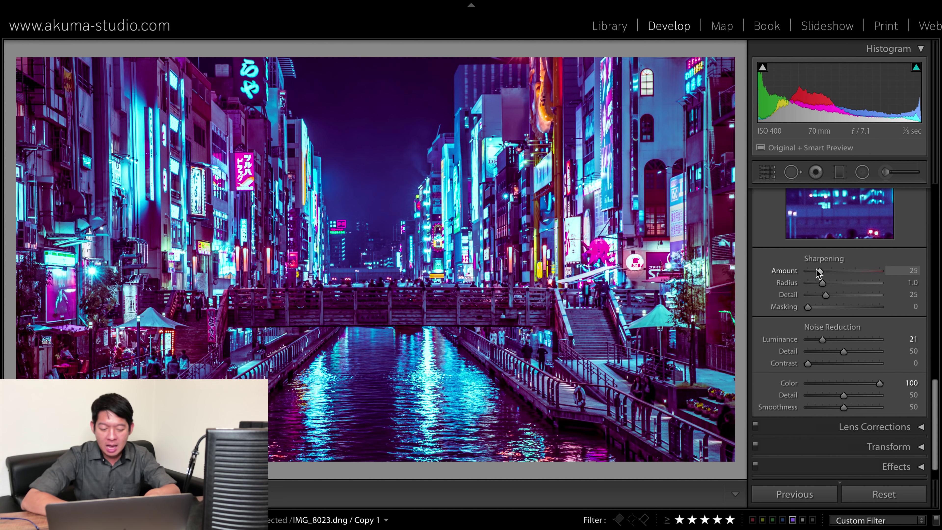
# Raise sharpening Amount to 92 and Radius to 3.0 using the grayscale mask previews
pyautogui.press('shift')
pyautogui.moveTo(820, 269); pyautogui.dragTo(829, 271)
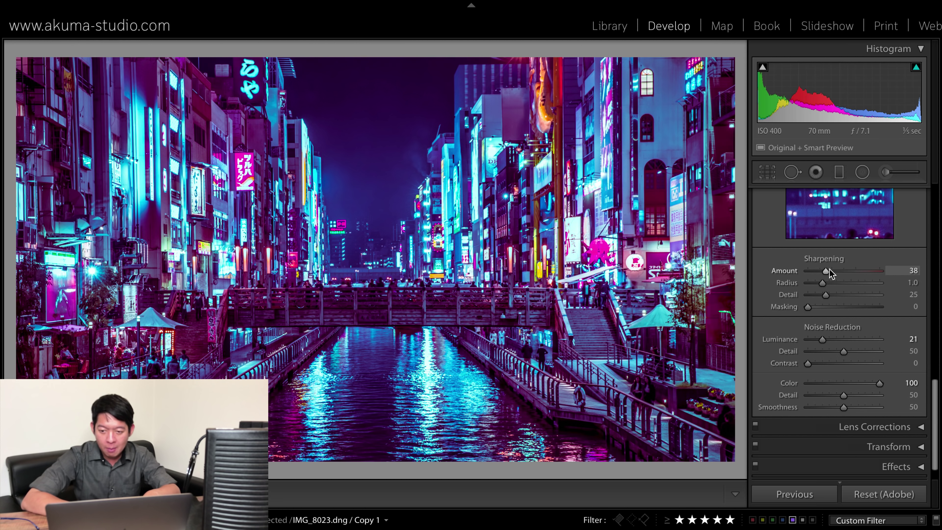
pyautogui.keyDown('alt'); pyautogui.click(829, 272); pyautogui.keyUp('alt')
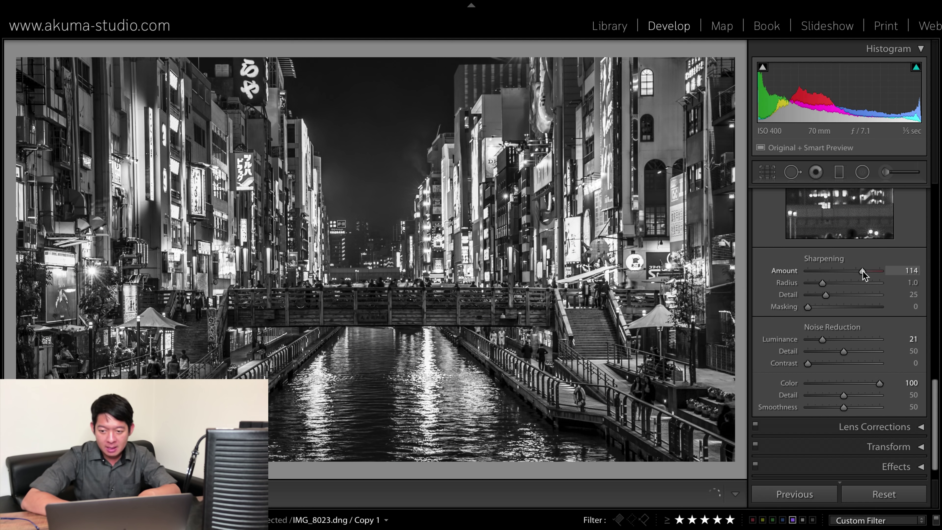
pyautogui.moveTo(858, 272); pyautogui.dragTo(851, 271)
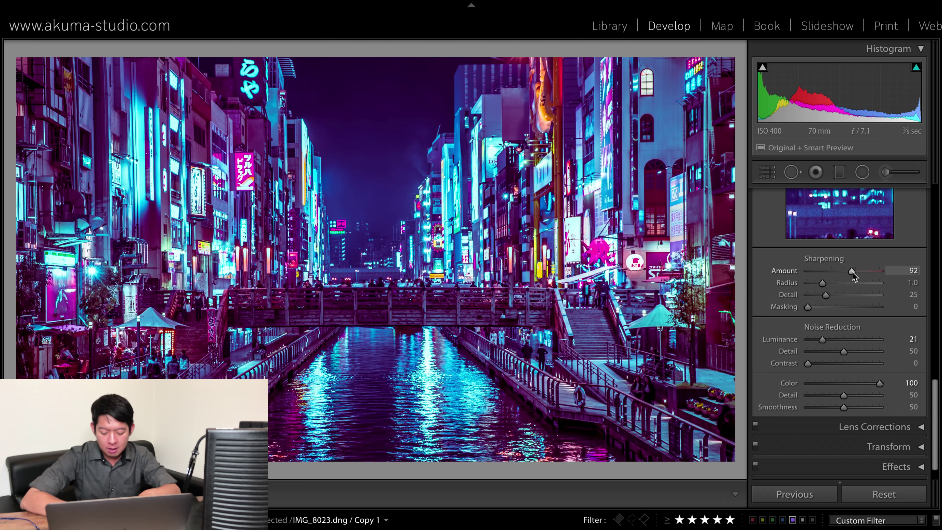
pyautogui.keyDown('alt'); pyautogui.click(823, 282); pyautogui.keyUp('alt')
pyautogui.moveTo(833, 284); pyautogui.dragTo(838, 283)
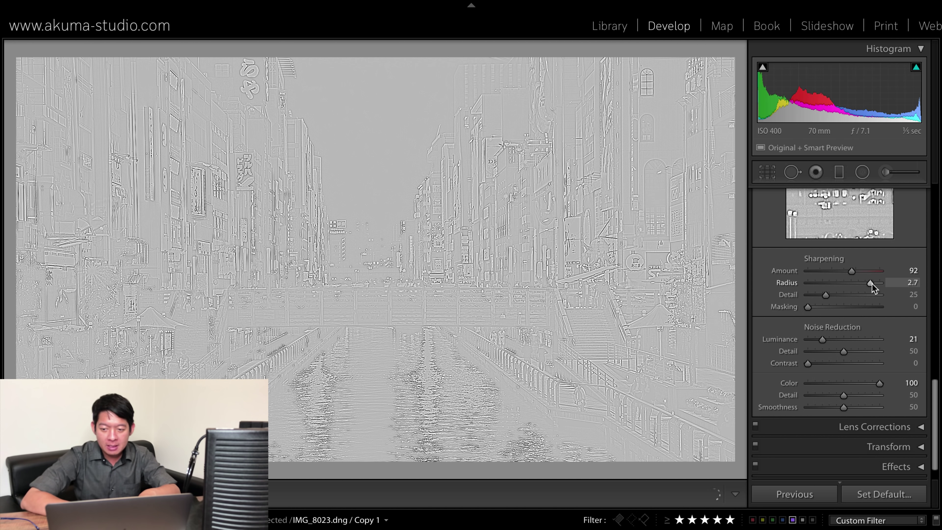
pyautogui.moveTo(873, 284); pyautogui.dragTo(879, 283)
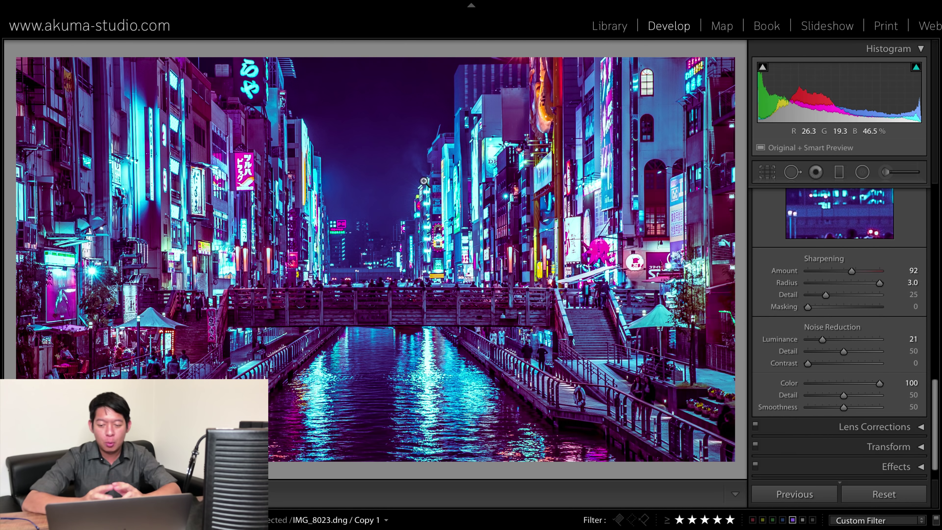
pyautogui.scroll(-2, 860, 412)
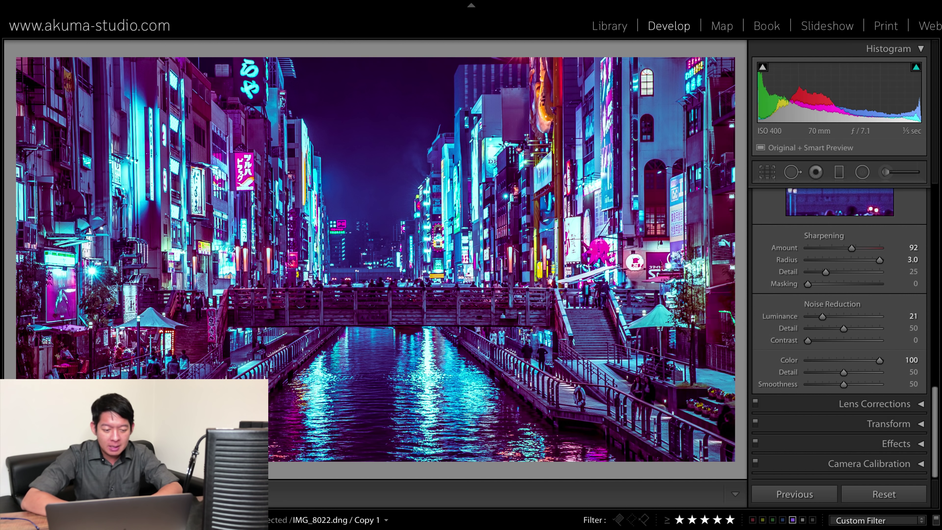
# Step through the other neon street edits in the filmstrip, ending on IMG_8022
pyautogui.press('Right')
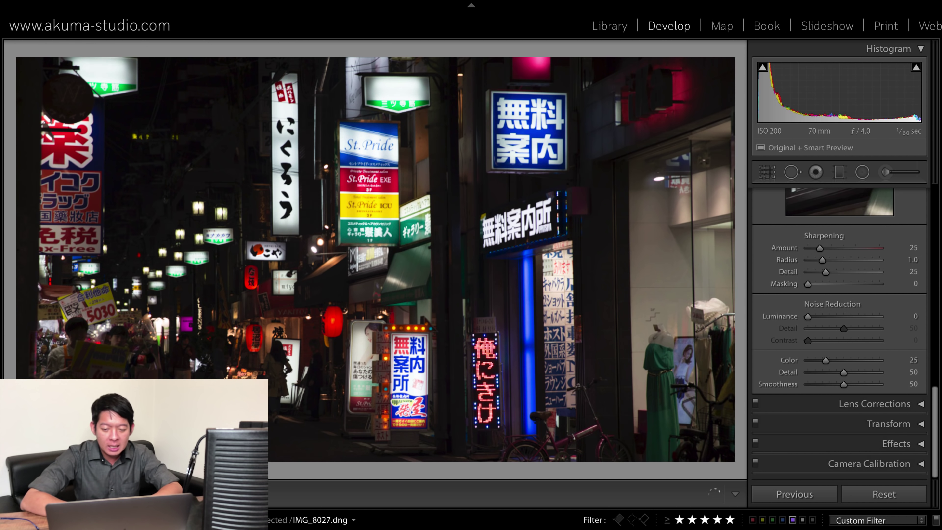
pyautogui.press('Right')
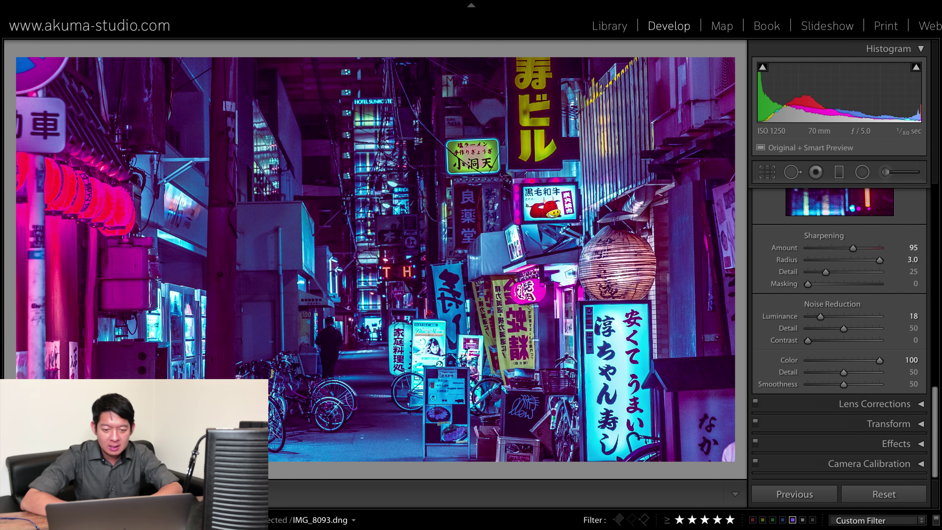
pyautogui.press('Right')
pyautogui.press('Right')
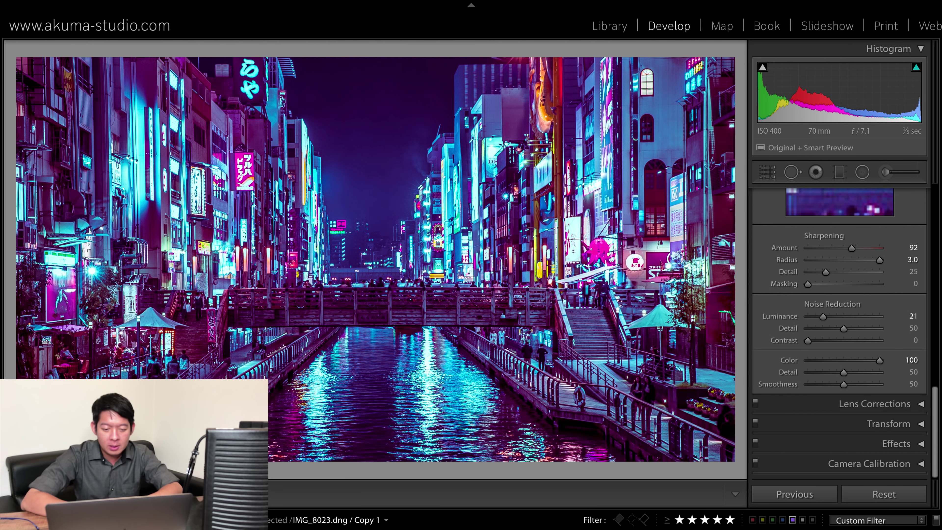
pyautogui.press('Right')
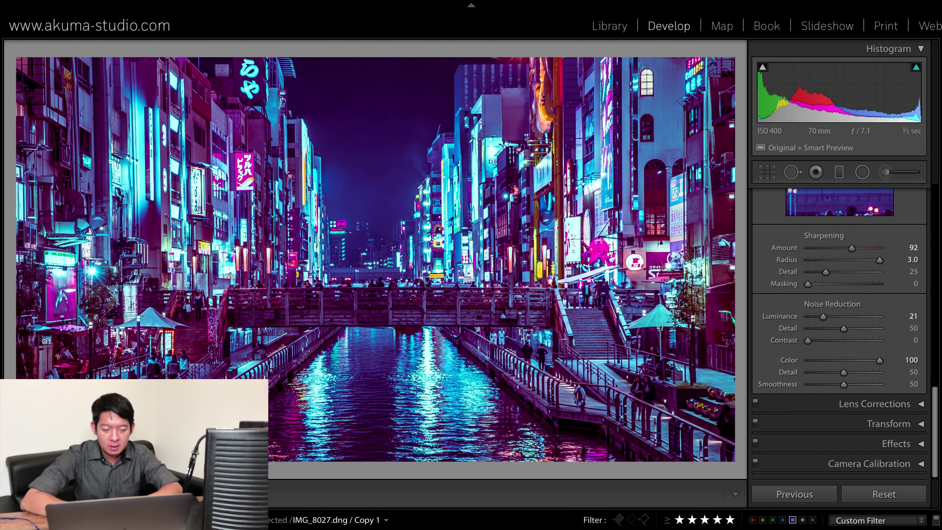
pyautogui.press('Left')
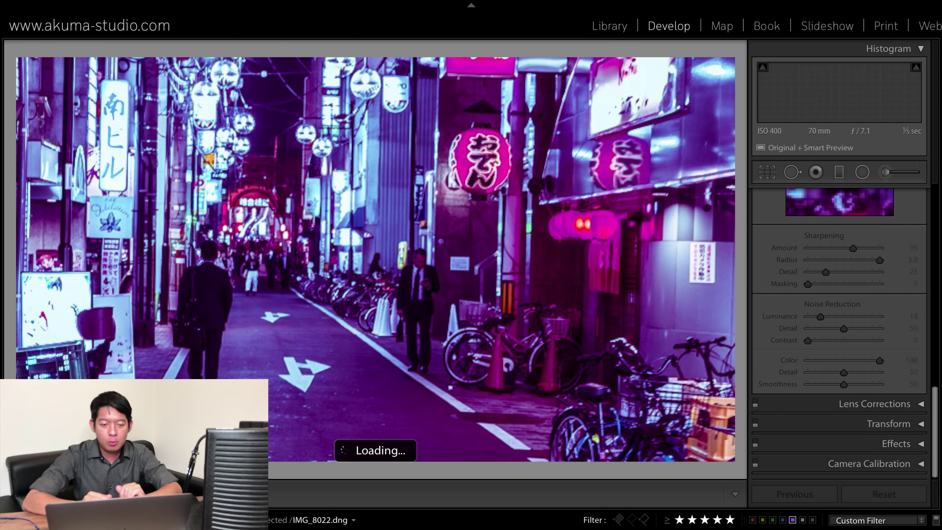
pyautogui.press('Left')
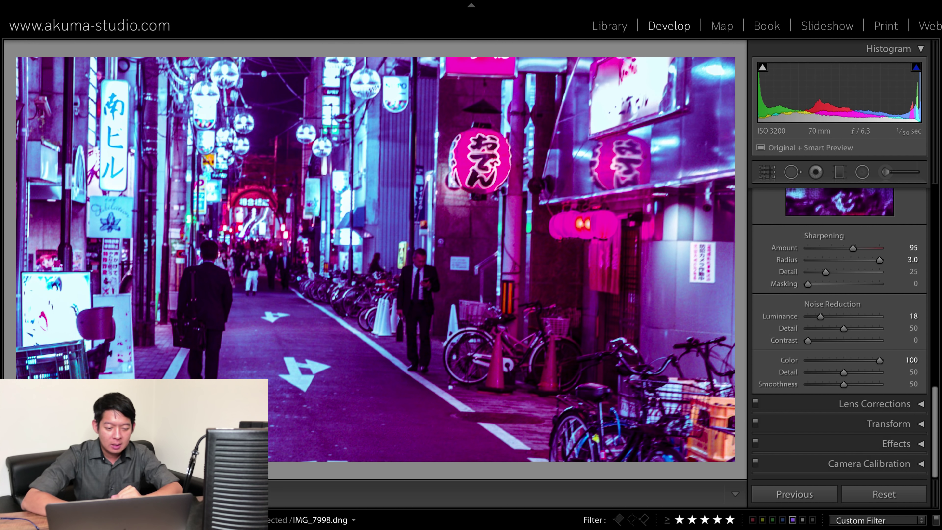
pyautogui.press('Right')
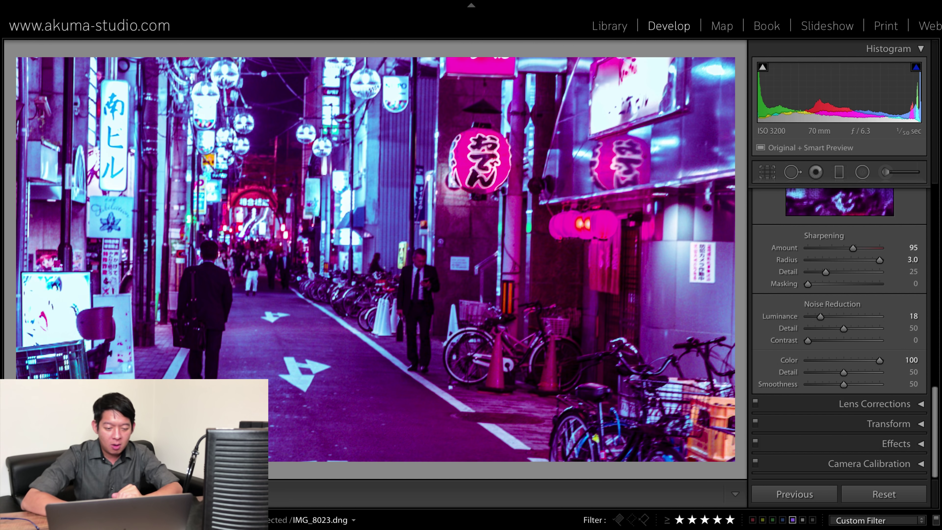
pyautogui.press('Right')
pyautogui.press('Right')
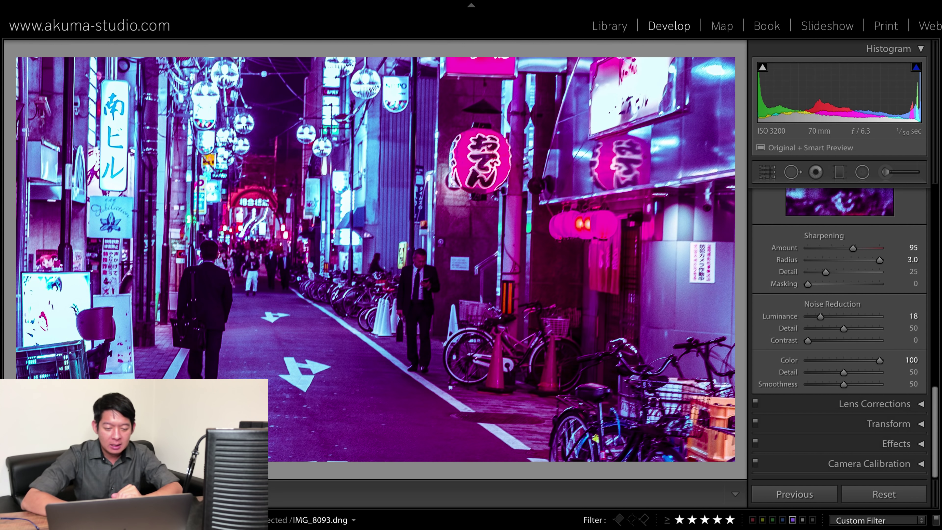
pyautogui.press('Right')
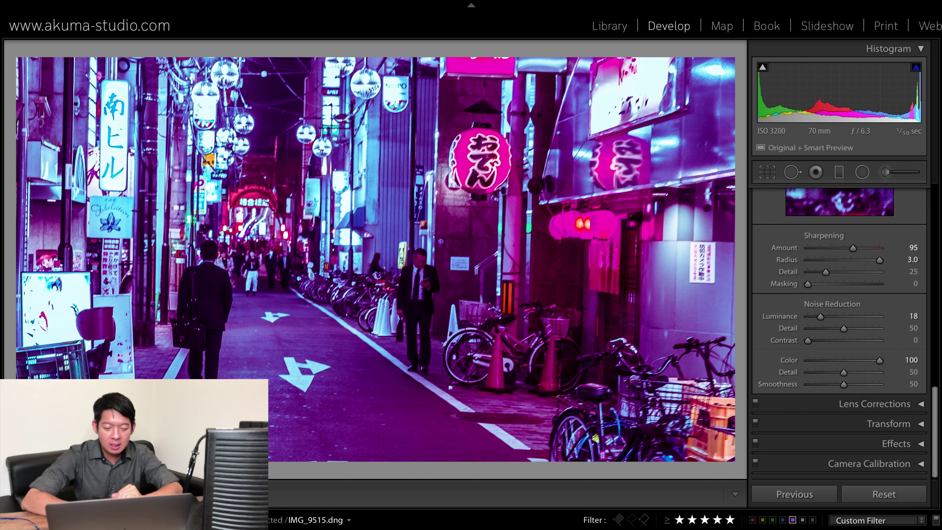
pyautogui.press('Left')
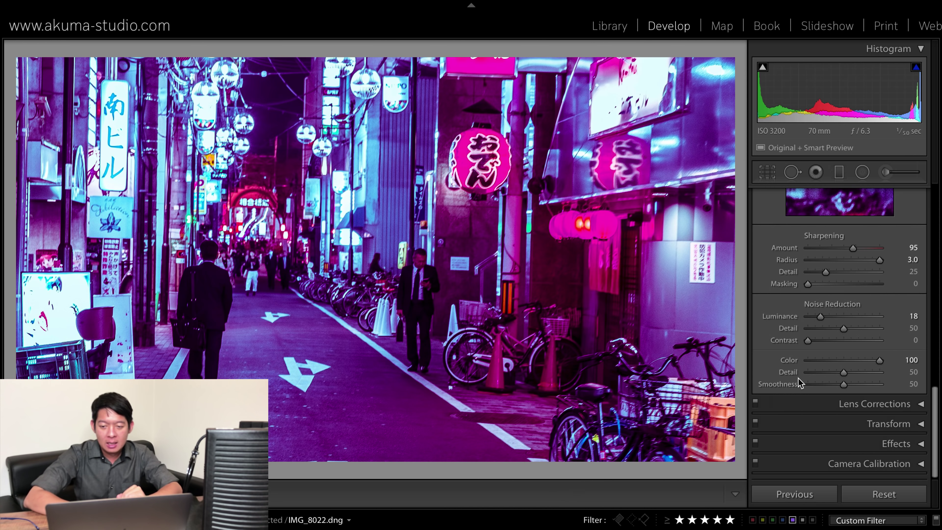
pyautogui.scroll(5, 801, 382)
pyautogui.scroll(10, 808, 375)
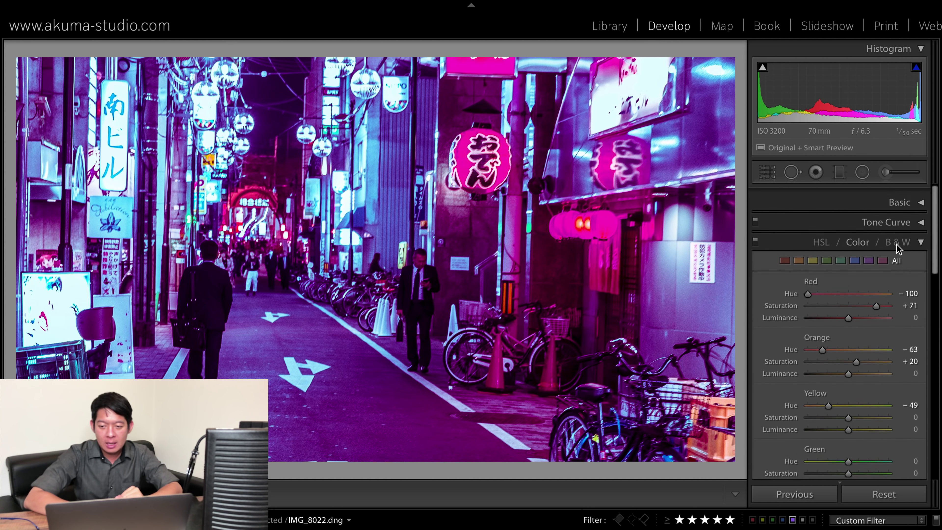
# Expand the Basic panel and flip through the filmstrip to the neon street-sign photo
pyautogui.click(916, 194)
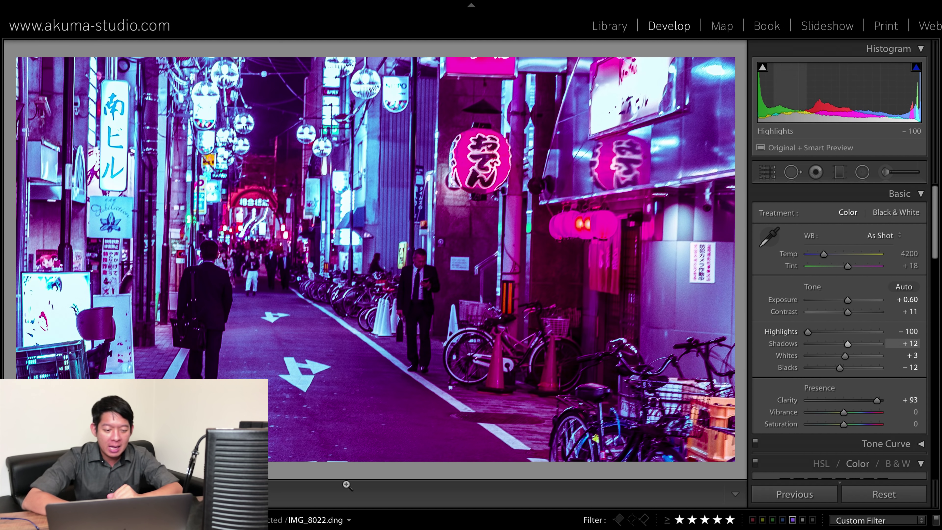
pyautogui.press('Right')
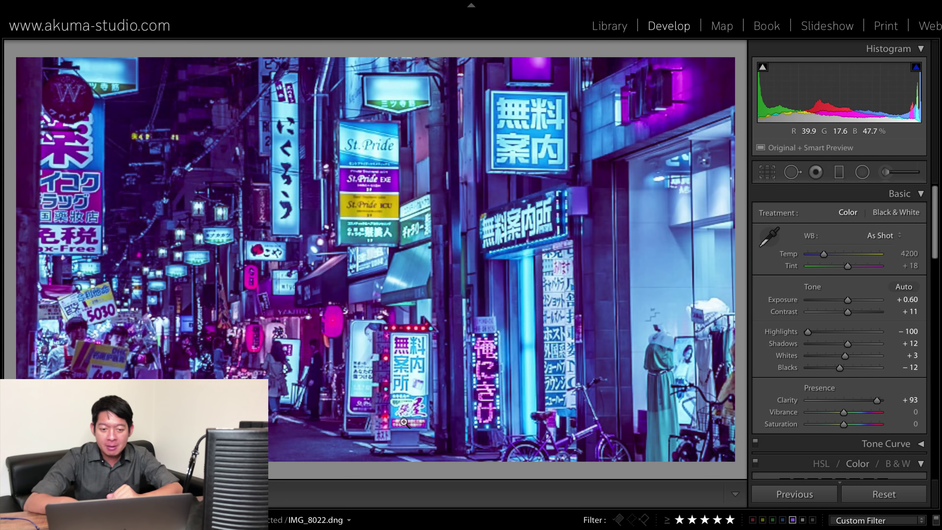
pyautogui.press('Left')
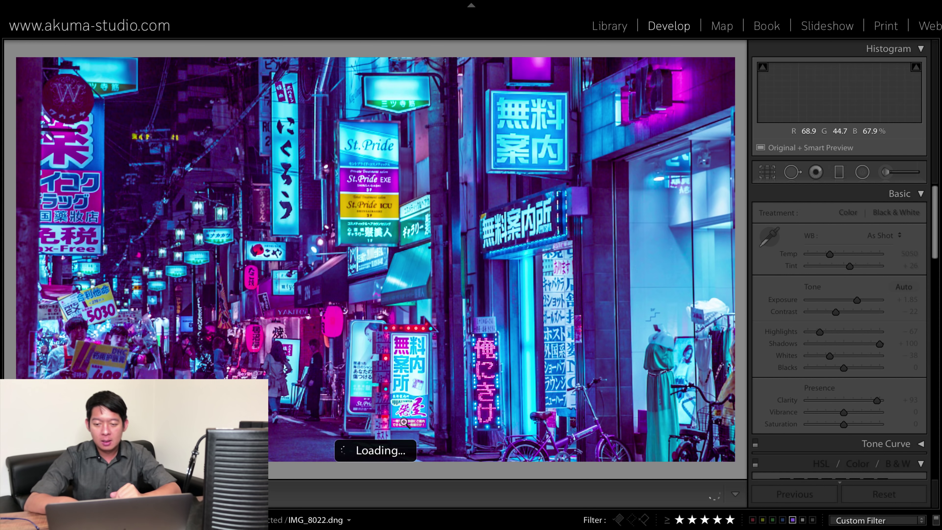
pyautogui.press('Left')
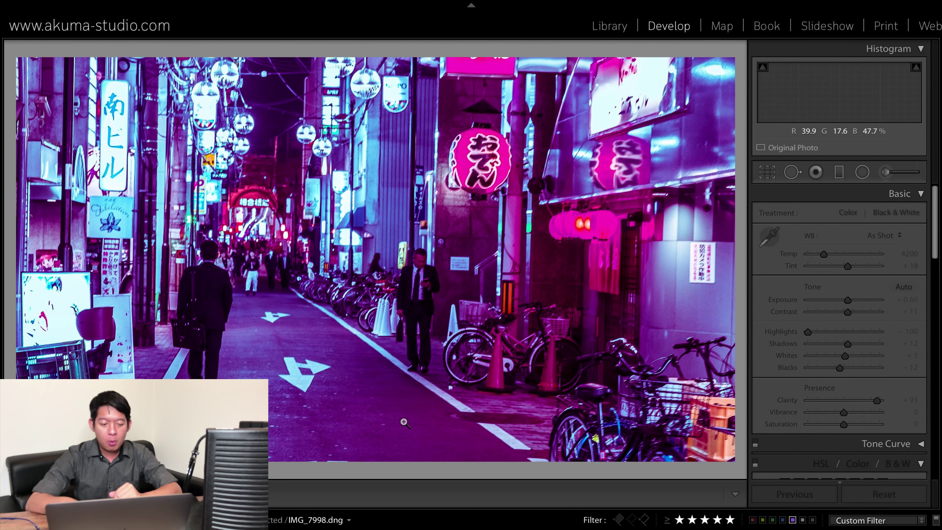
pyautogui.press('Left')
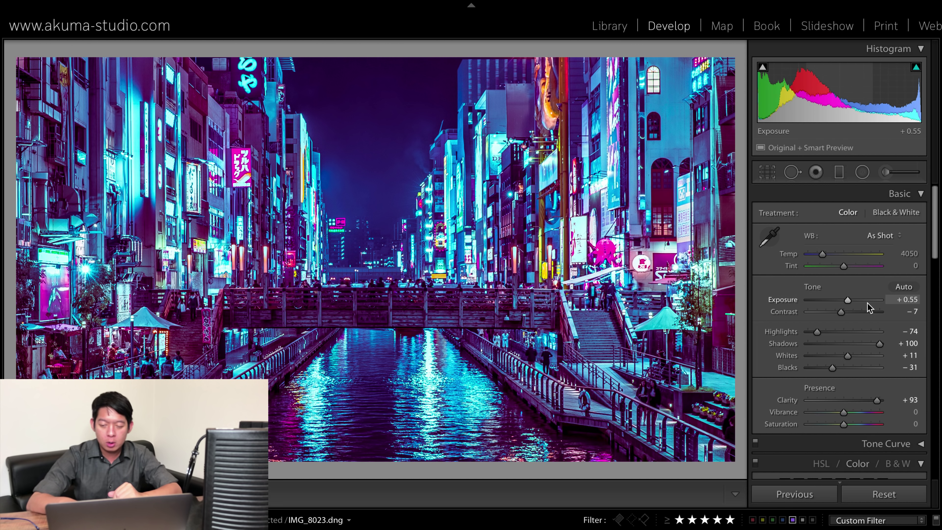
pyautogui.press('Left')
pyautogui.press('Left')
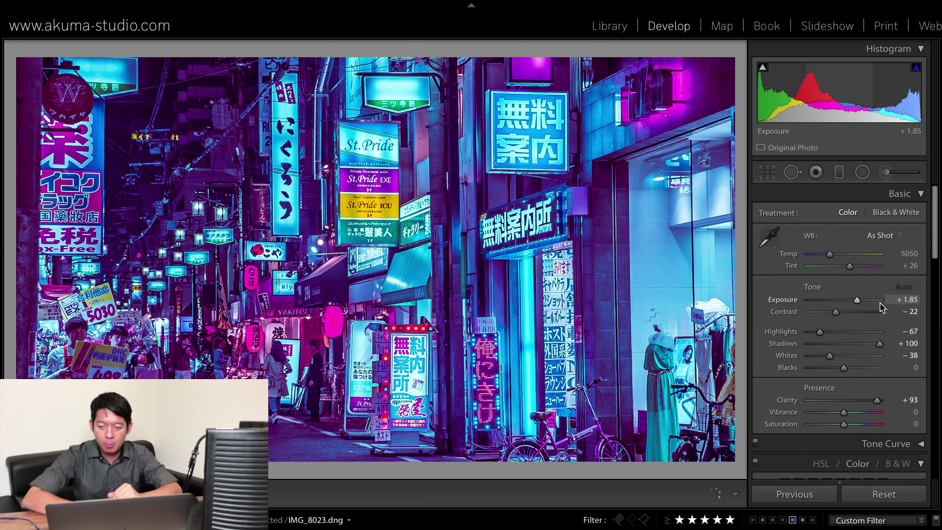